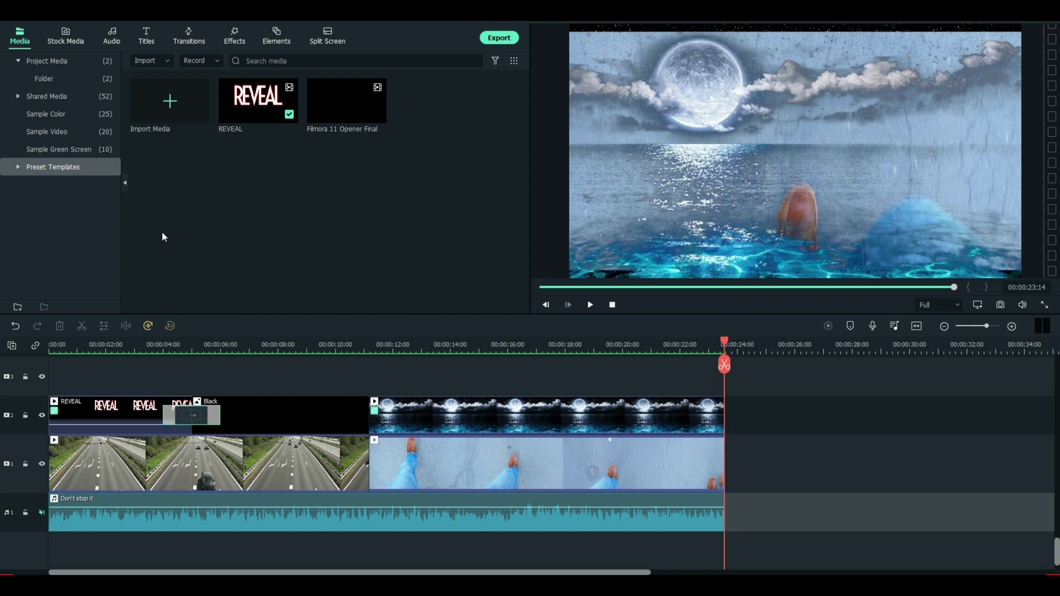
- Show the 47 Utility effects in the Effects library, including Remove White BG and Remove Black BG
{"action": "left_click", "coordinate": [235, 37]}
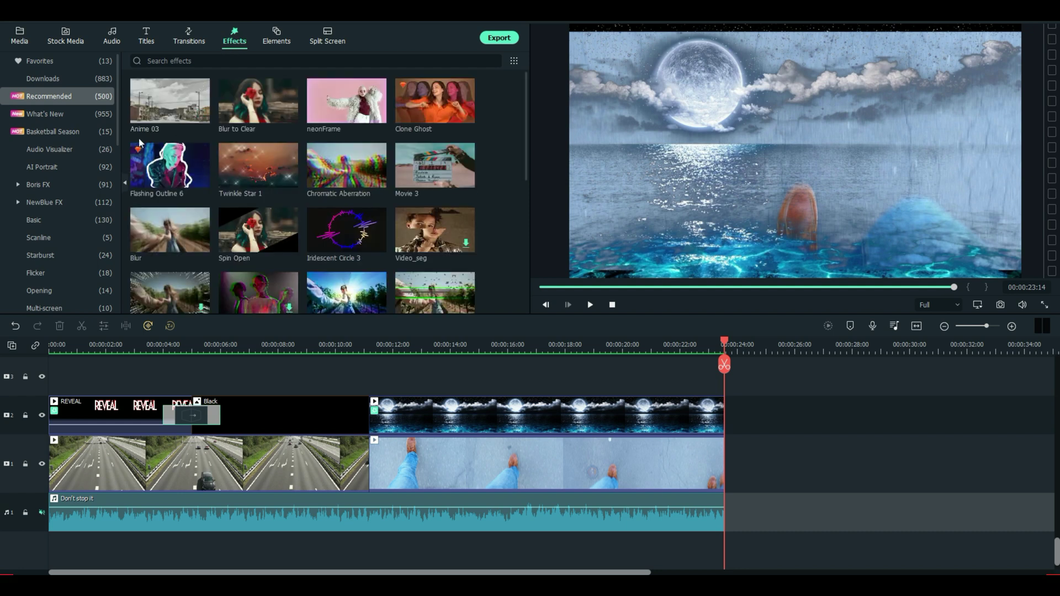
{"action": "scroll", "coordinate": [61, 221], "scroll_direction": "down", "scroll_amount": 10}
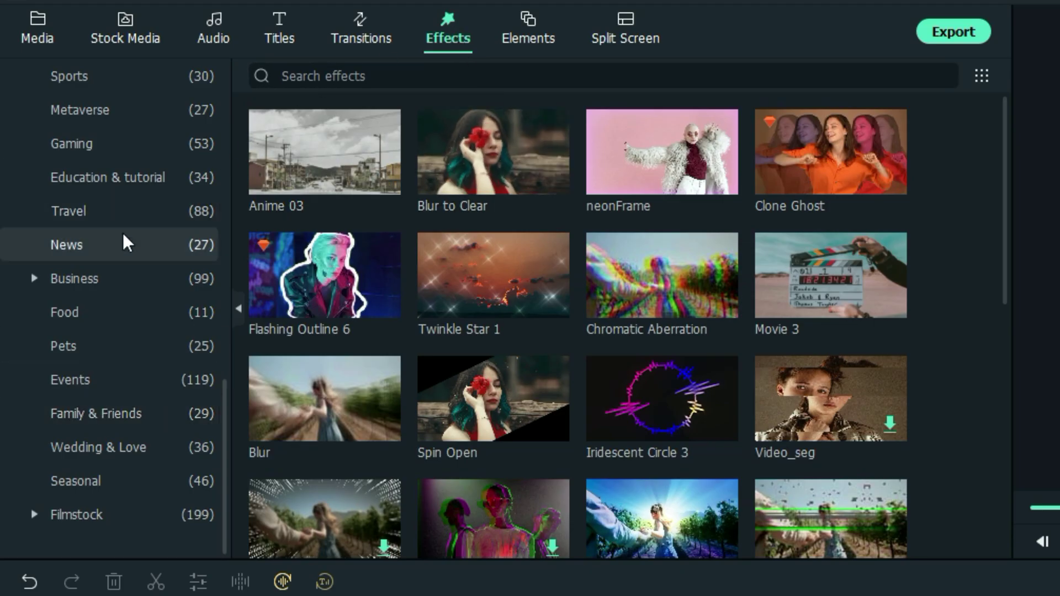
{"action": "scroll", "coordinate": [118, 254], "scroll_direction": "up", "scroll_amount": 5}
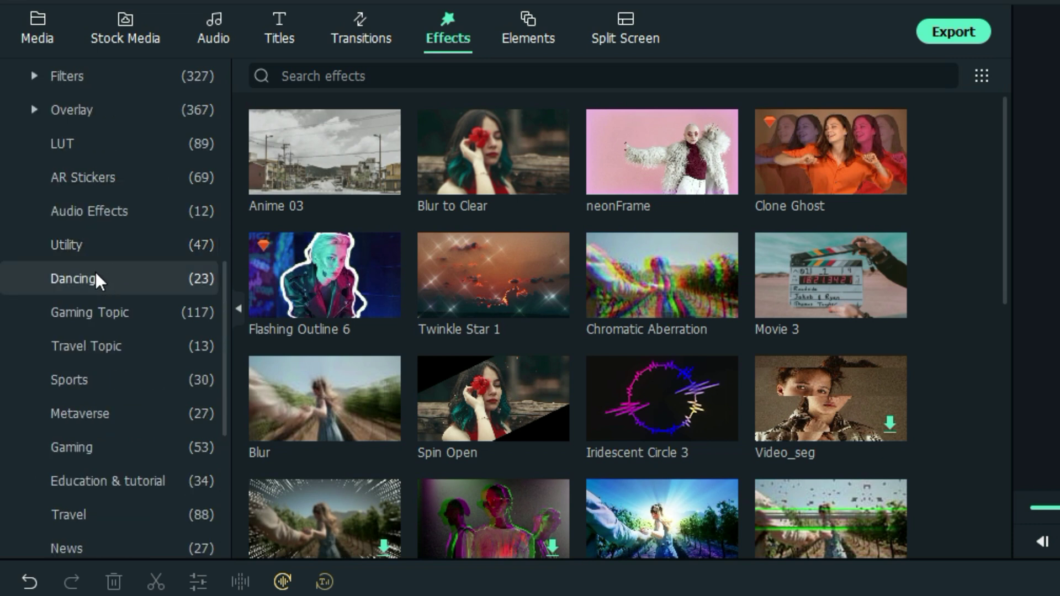
{"action": "left_click", "coordinate": [84, 244]}
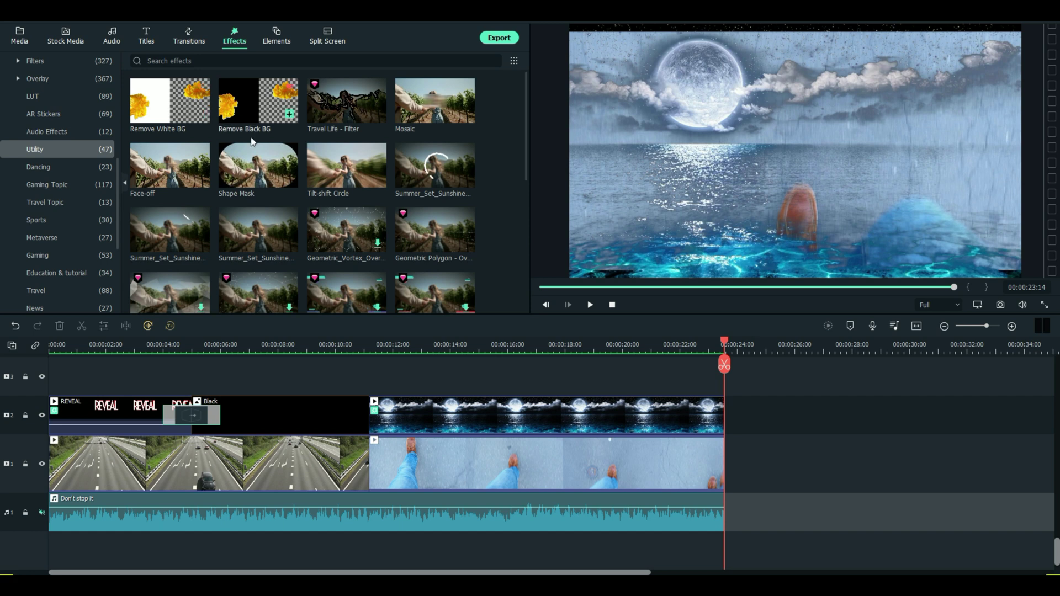
{"action": "left_click_drag", "start_coordinate": [243, 347], "coordinate": [139, 374]}
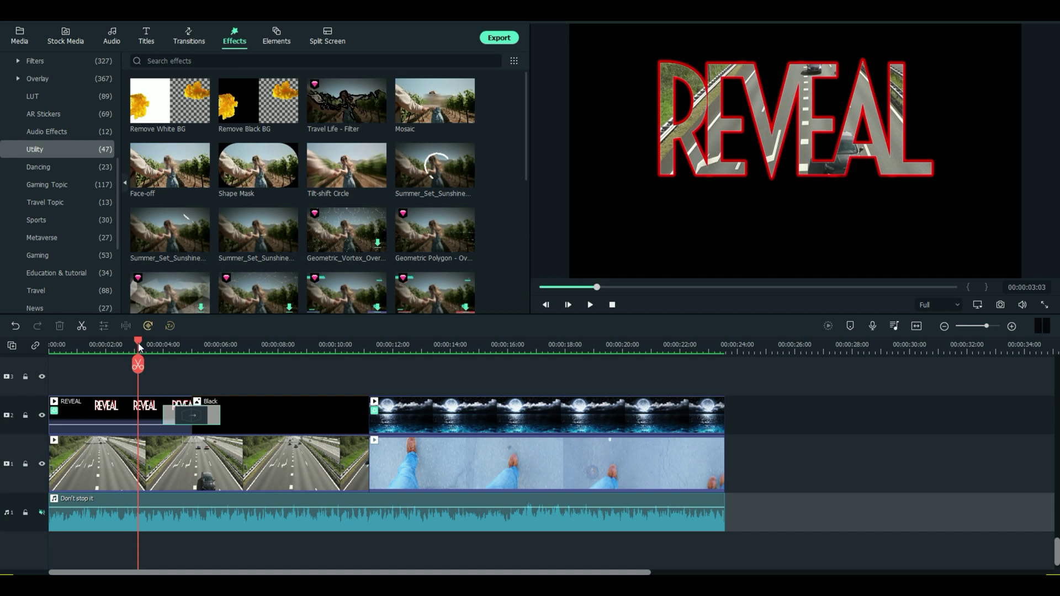
{"action": "left_click_drag", "start_coordinate": [139, 342], "coordinate": [423, 355]}
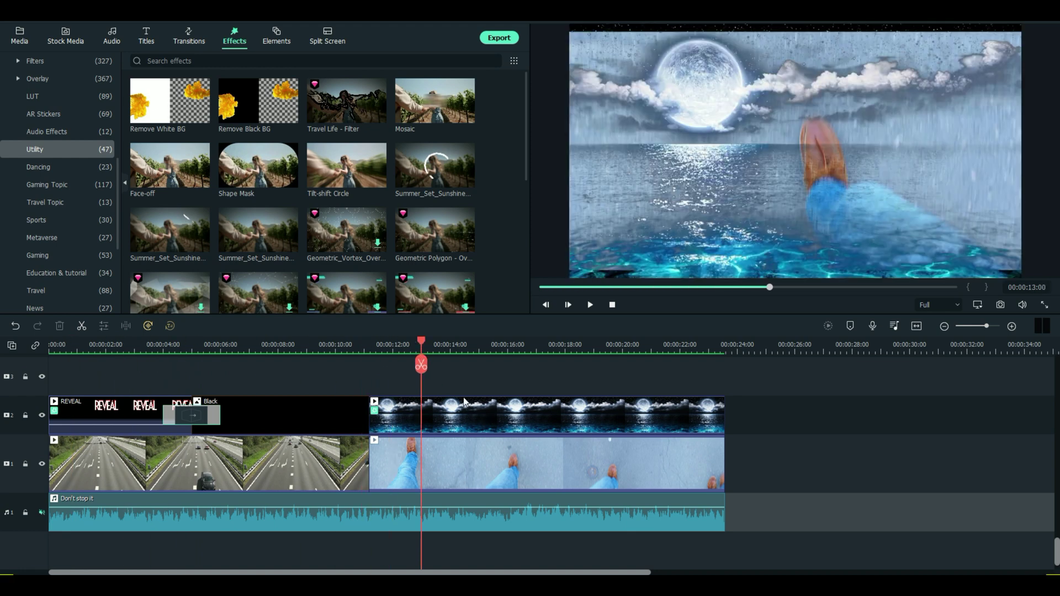
{"action": "left_click_drag", "start_coordinate": [421, 345], "coordinate": [729, 352]}
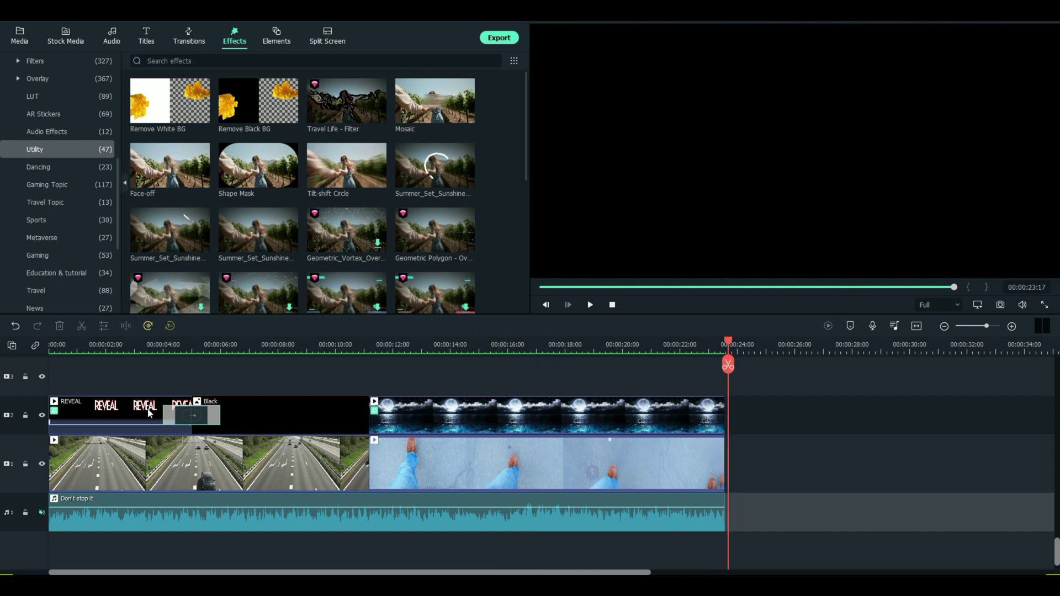
- Add a Black sample colour clip after the feet footage on the timeline
{"action": "left_click", "coordinate": [19, 36]}
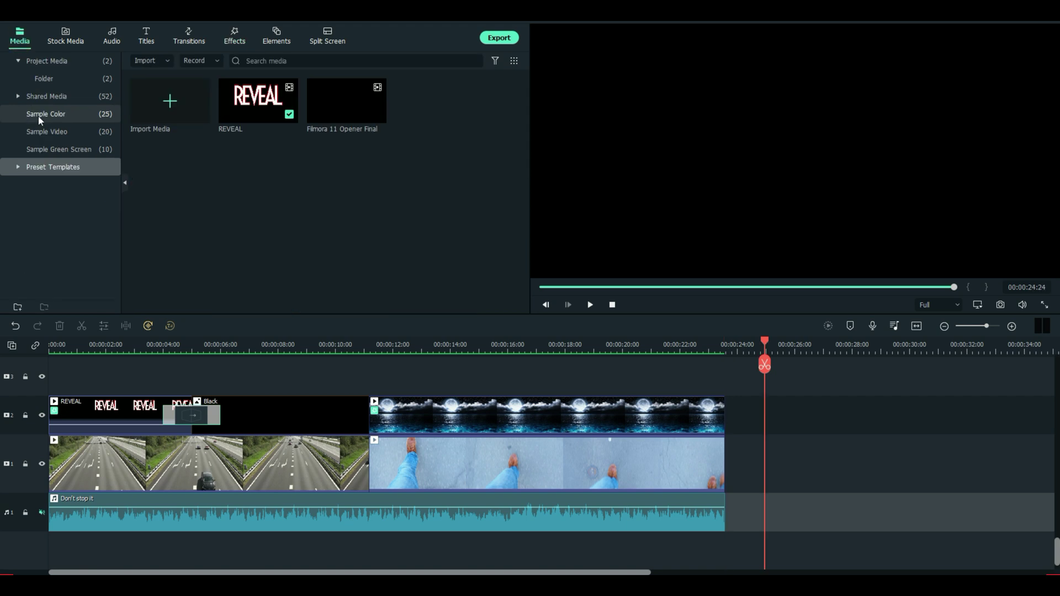
{"action": "left_click", "coordinate": [37, 115]}
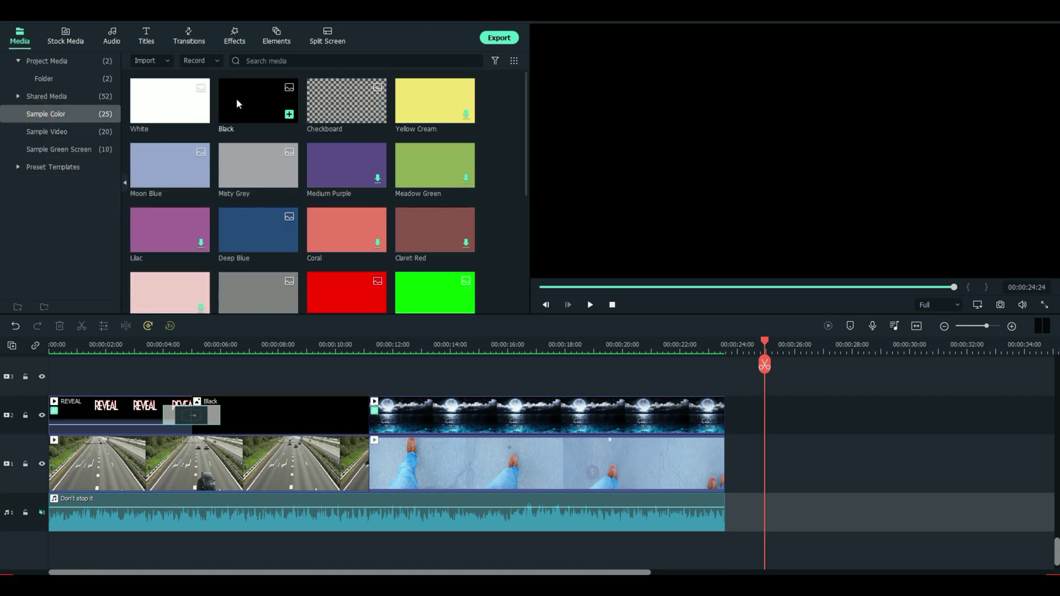
{"action": "left_click_drag", "start_coordinate": [237, 98], "coordinate": [767, 473]}
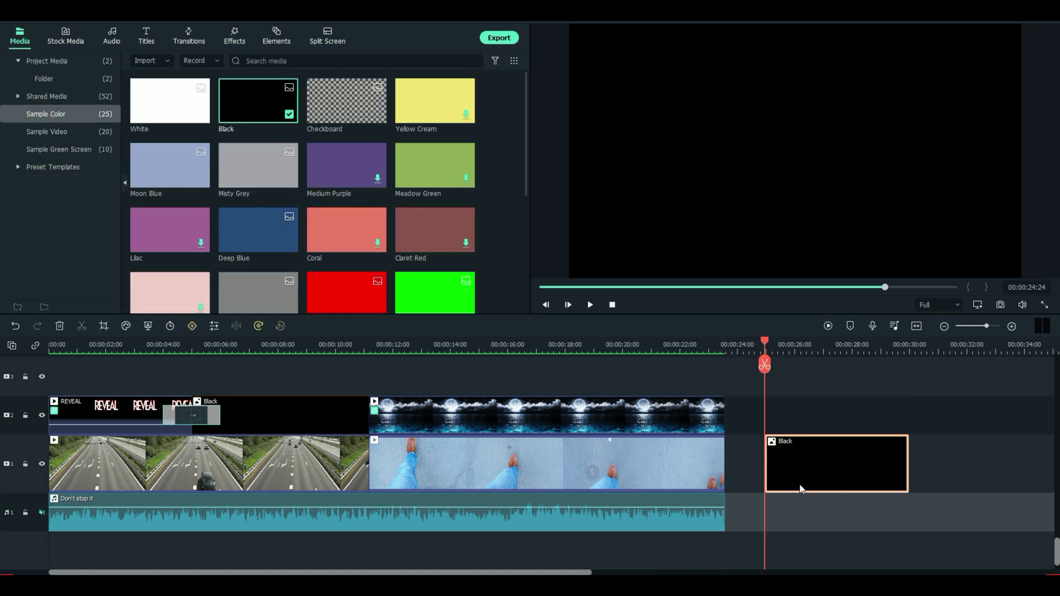
{"action": "left_click_drag", "start_coordinate": [770, 344], "coordinate": [803, 344]}
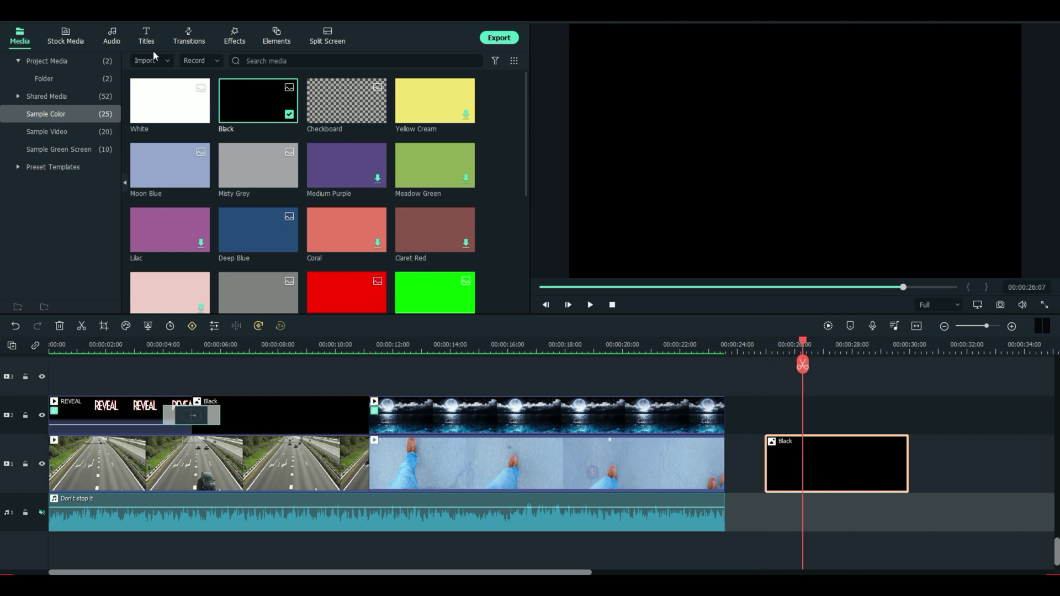
- Lay the favourite title Hacker Music Title 02 on the track above the black clip
{"action": "left_click", "coordinate": [147, 33]}
{"action": "left_click", "coordinate": [65, 59]}
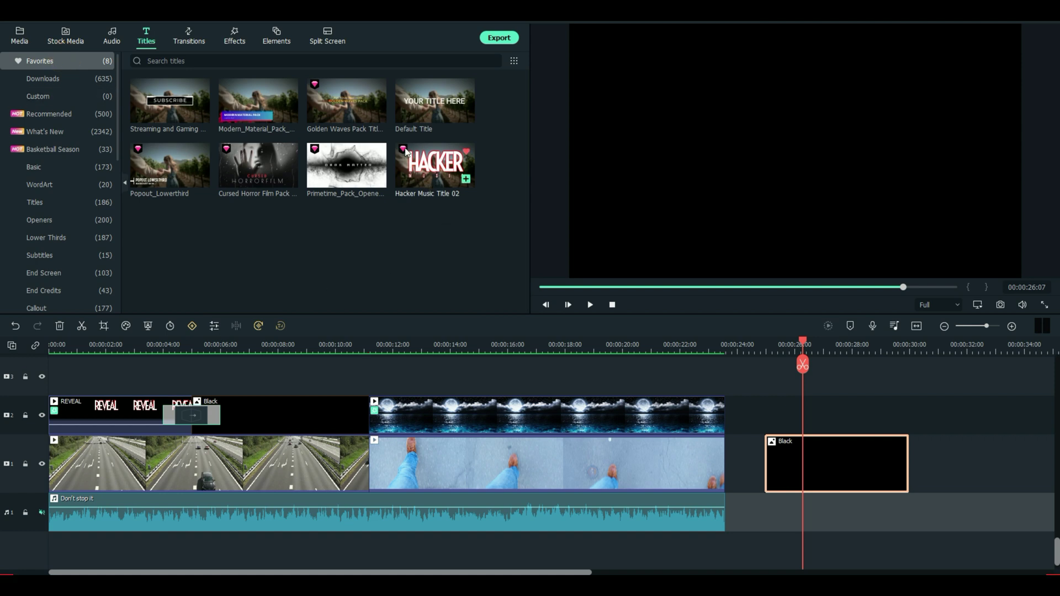
{"action": "left_click_drag", "start_coordinate": [416, 163], "coordinate": [771, 412]}
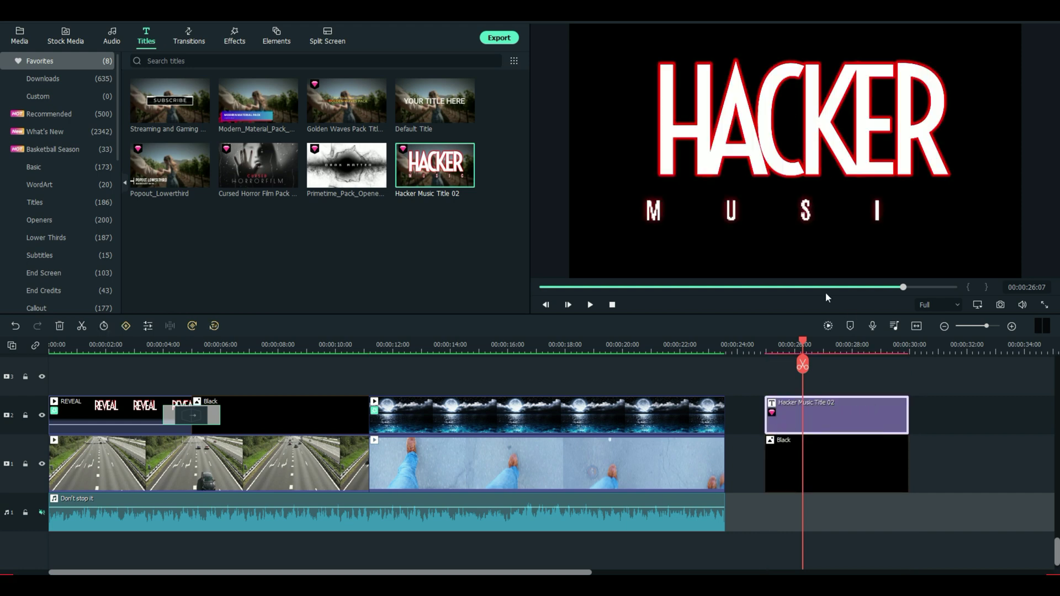
- Push the title's MUSIC line below the frame and move HACKER lower
{"action": "double_click", "coordinate": [832, 416]}
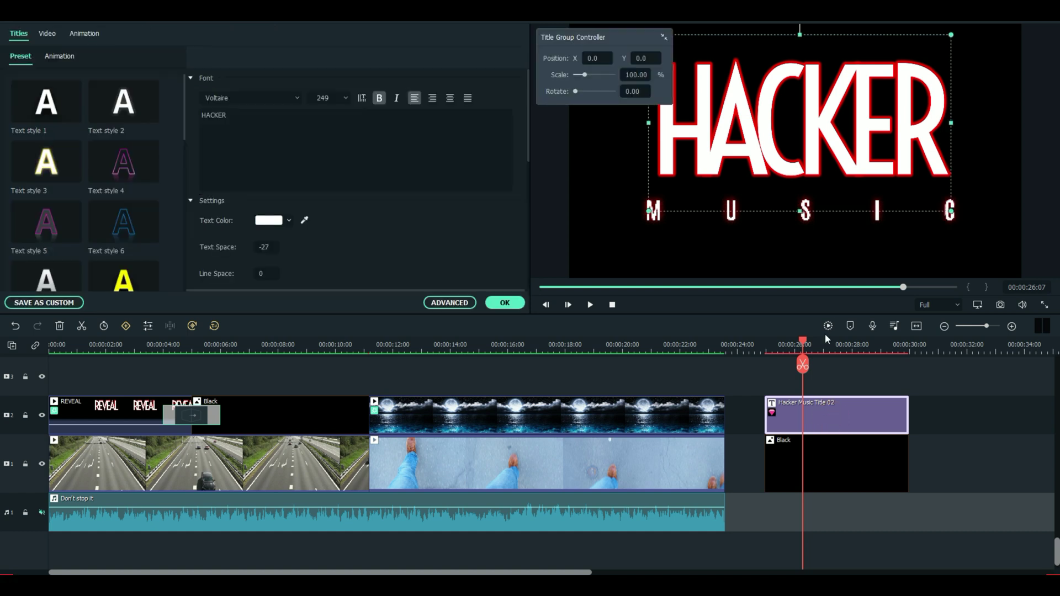
{"action": "left_click", "coordinate": [731, 220]}
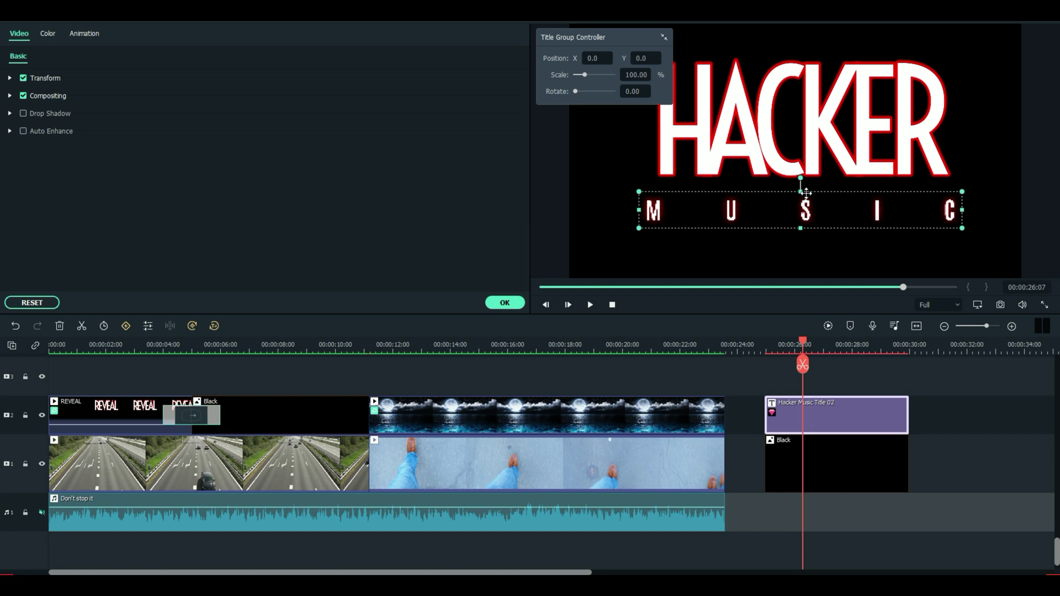
{"action": "mouse_move", "coordinate": [805, 193]}
{"action": "left_mouse_down"}
{"action": "mouse_move", "coordinate": [806, 259]}
{"action": "mouse_move", "coordinate": [801, 185]}
{"action": "left_mouse_up"}
{"action": "left_click", "coordinate": [807, 224]}
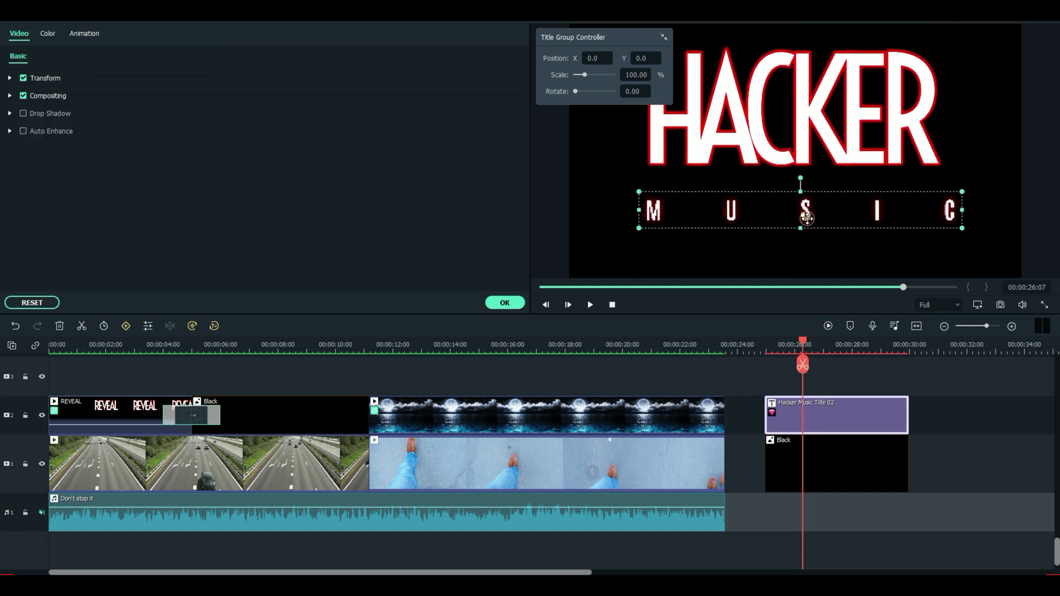
{"action": "left_click_drag", "start_coordinate": [802, 227], "coordinate": [798, 320]}
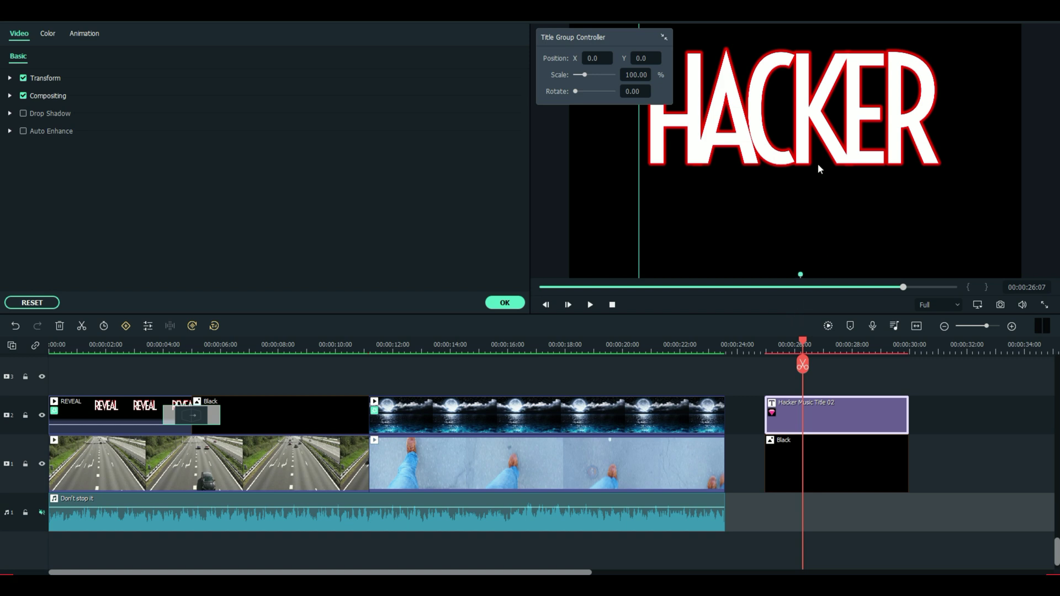
{"action": "left_click", "coordinate": [800, 131]}
{"action": "left_click_drag", "start_coordinate": [801, 142], "coordinate": [801, 181]}
- Set the HACKER text's font size to 260 and confirm the title edit
{"action": "double_click", "coordinate": [329, 100]}
{"action": "type", "text": "230"}
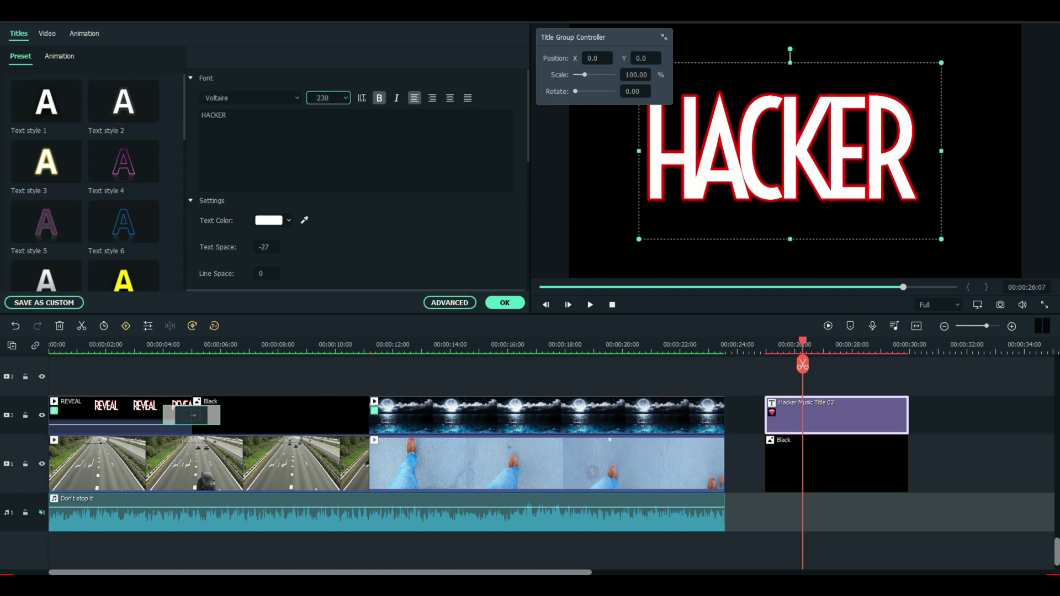
{"action": "key", "text": "BackSpace"}
{"action": "key", "text": "BackSpace"}
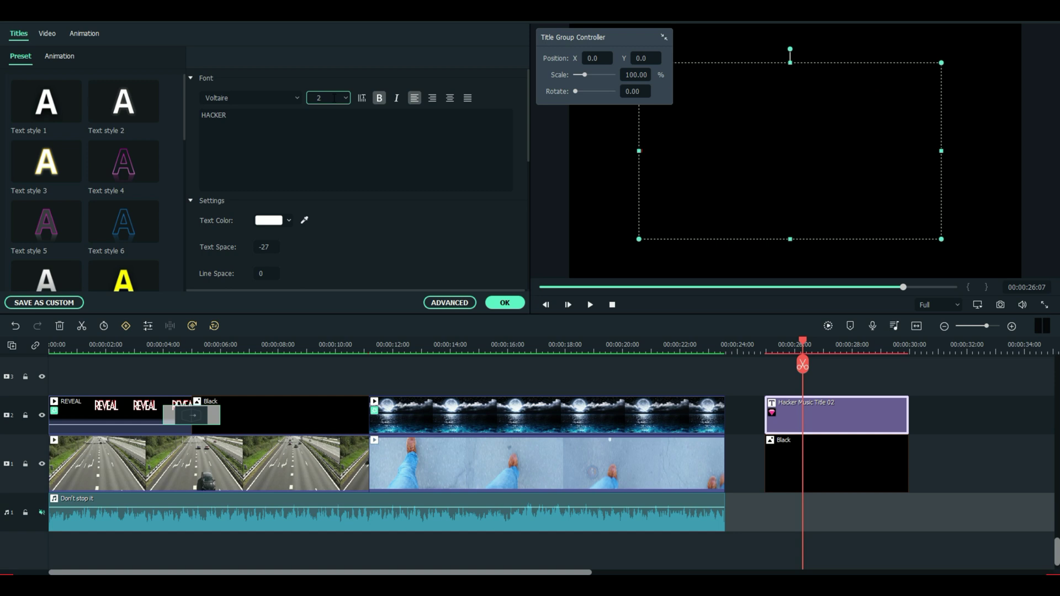
{"action": "type", "text": "60"}
{"action": "left_click", "coordinate": [423, 163]}
{"action": "left_click", "coordinate": [516, 302]}
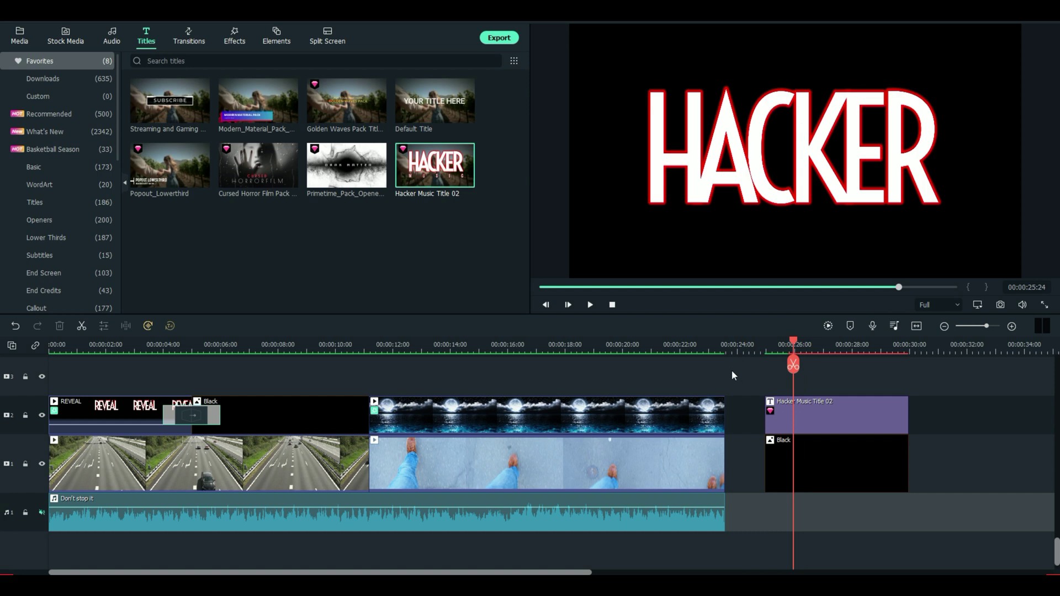
- Delete every earlier clip and place the REVEAL project clip at the timeline start
{"action": "left_click_drag", "start_coordinate": [731, 369], "coordinate": [6, 559]}
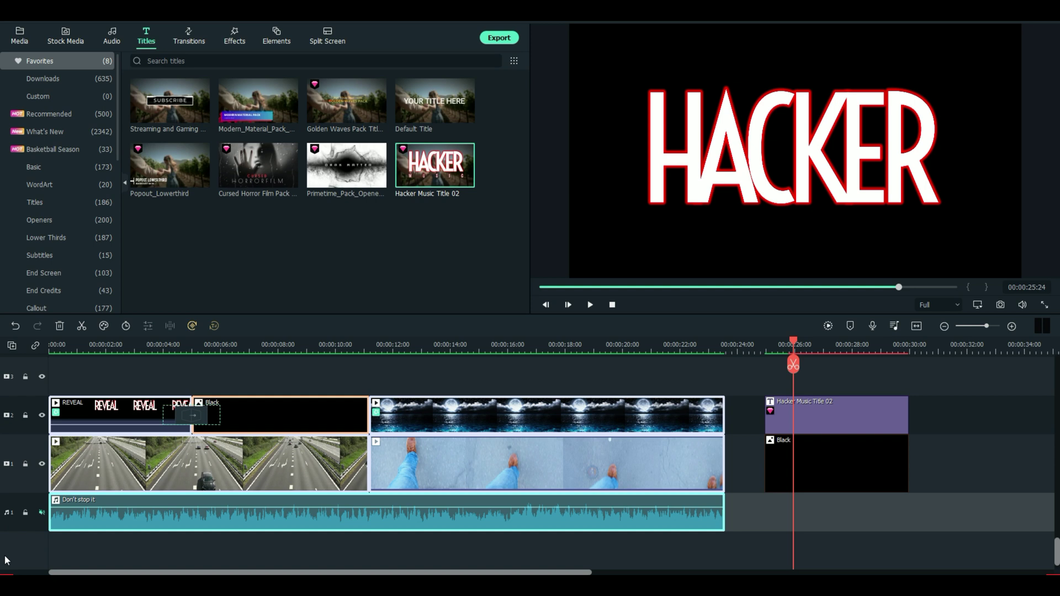
{"action": "key", "text": "shift+Delete"}
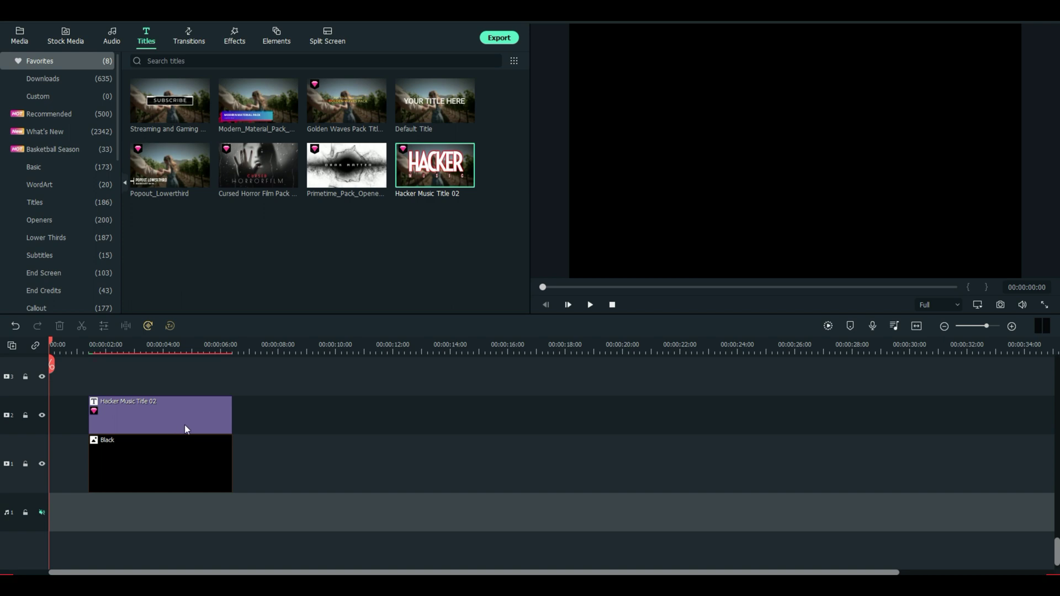
{"action": "left_click", "coordinate": [23, 37]}
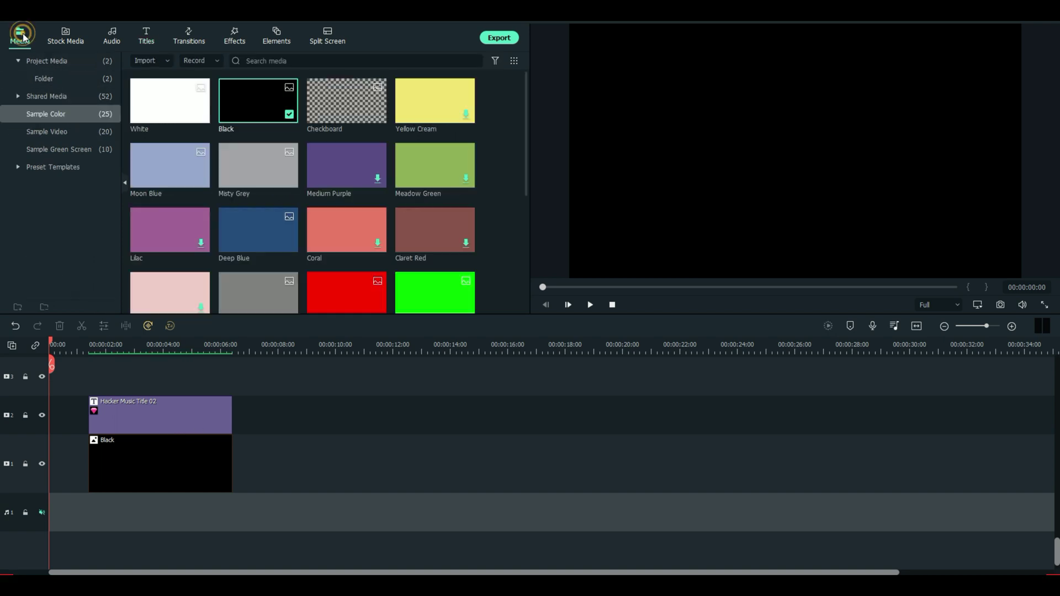
{"action": "left_click", "coordinate": [43, 78]}
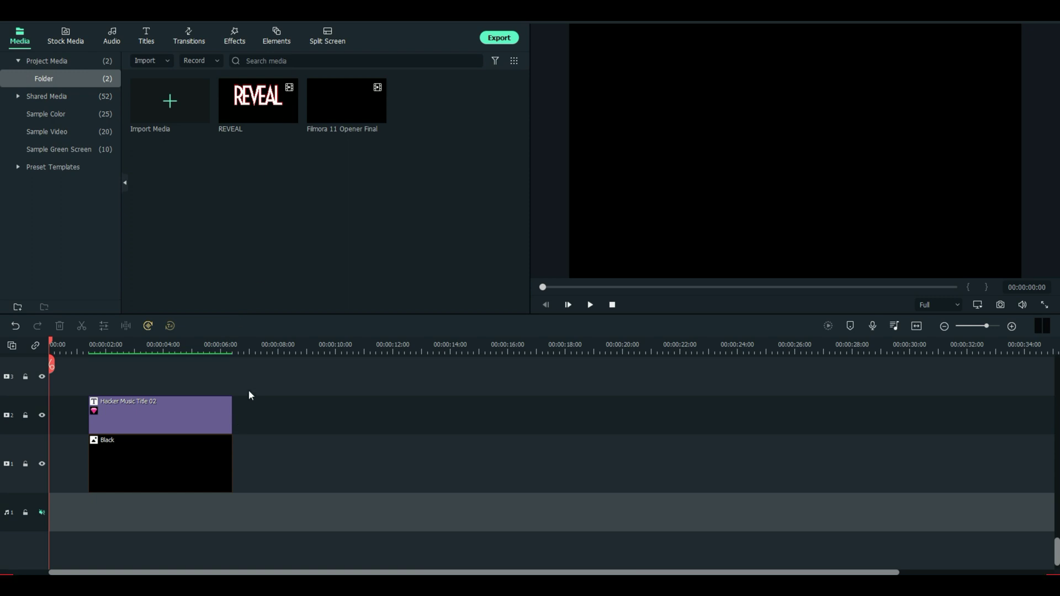
{"action": "left_click_drag", "start_coordinate": [242, 383], "coordinate": [201, 491]}
{"action": "key", "text": "Delete"}
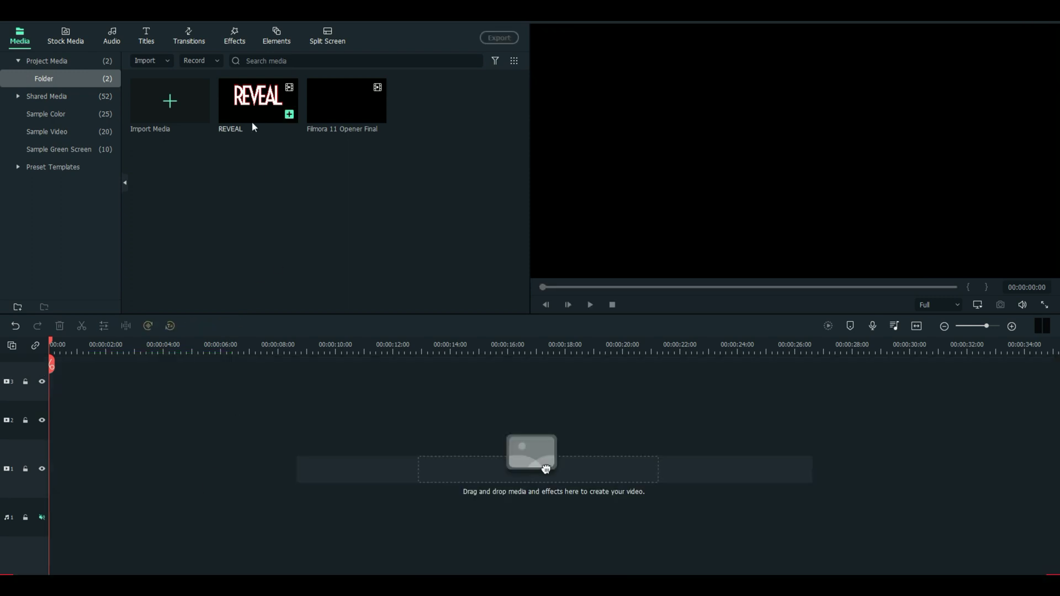
{"action": "left_click_drag", "start_coordinate": [256, 111], "coordinate": [53, 437]}
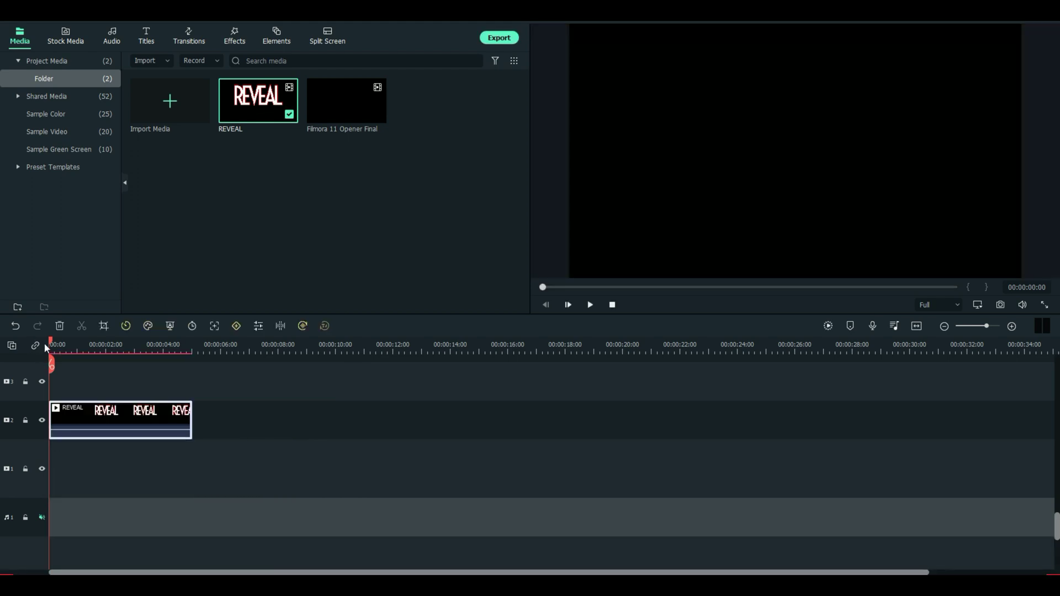
{"action": "left_click_drag", "start_coordinate": [50, 343], "coordinate": [91, 348]}
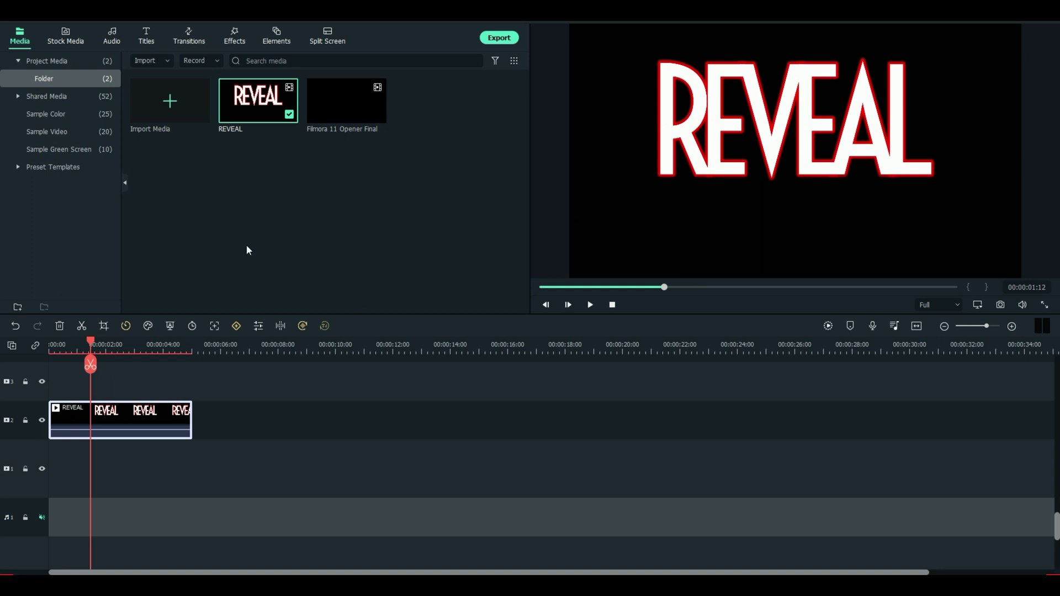
- Add the highway traffic stock clip beneath REVEAL and match the project resolution to it
{"action": "left_click", "coordinate": [66, 33]}
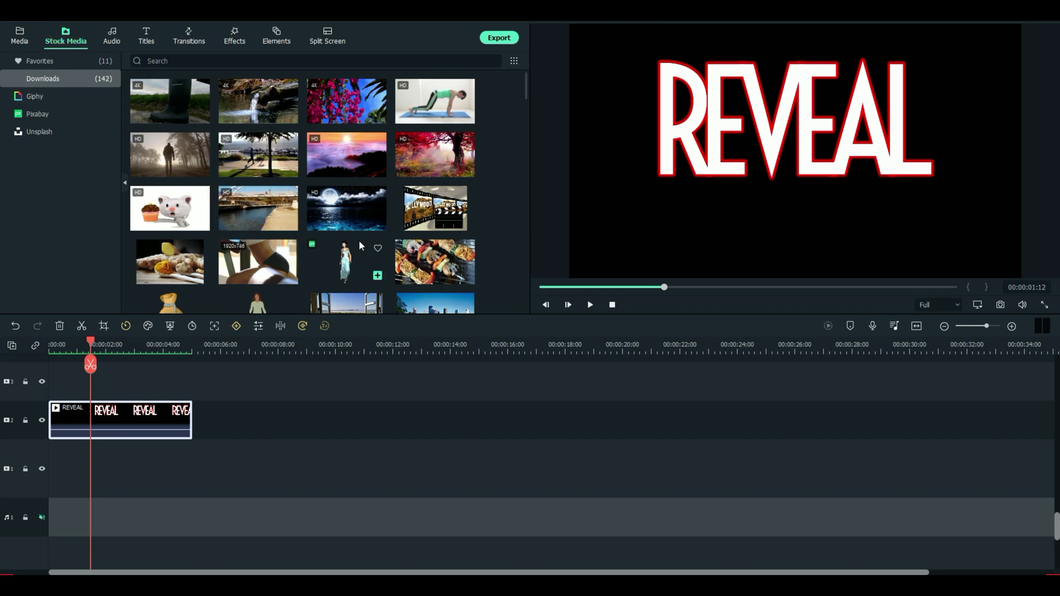
{"action": "scroll", "coordinate": [359, 243], "scroll_direction": "down", "scroll_amount": 10}
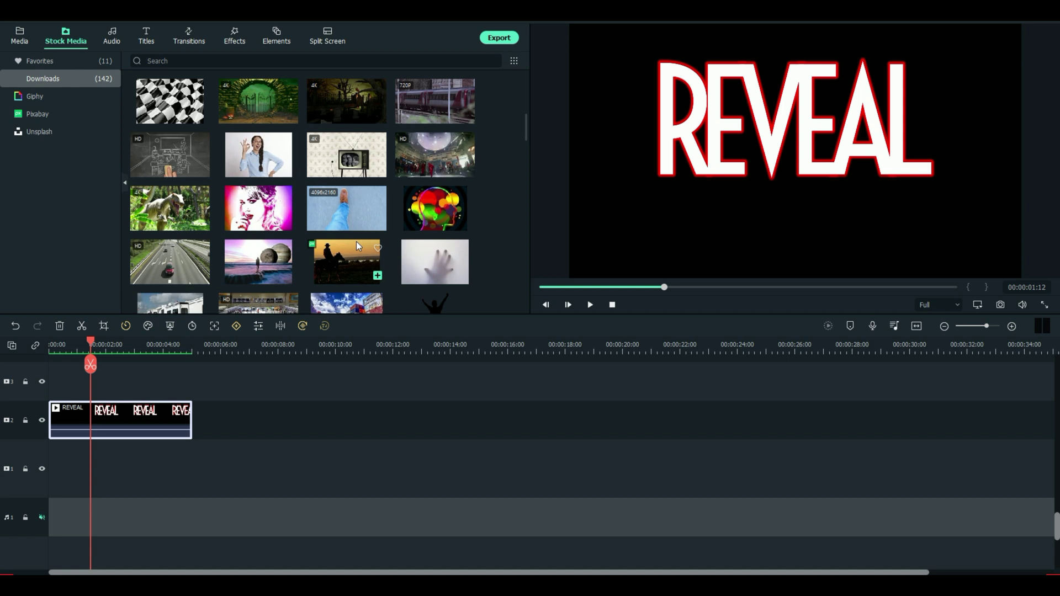
{"action": "scroll", "coordinate": [354, 243], "scroll_direction": "down", "scroll_amount": 3}
{"action": "left_click_drag", "start_coordinate": [355, 244], "coordinate": [76, 491]}
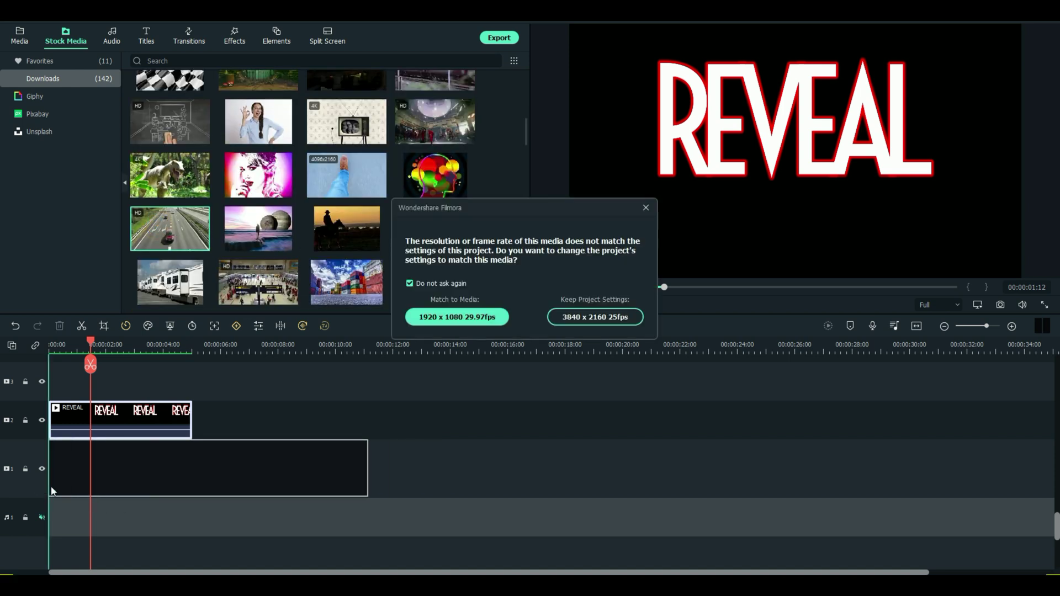
{"action": "left_click", "coordinate": [446, 325]}
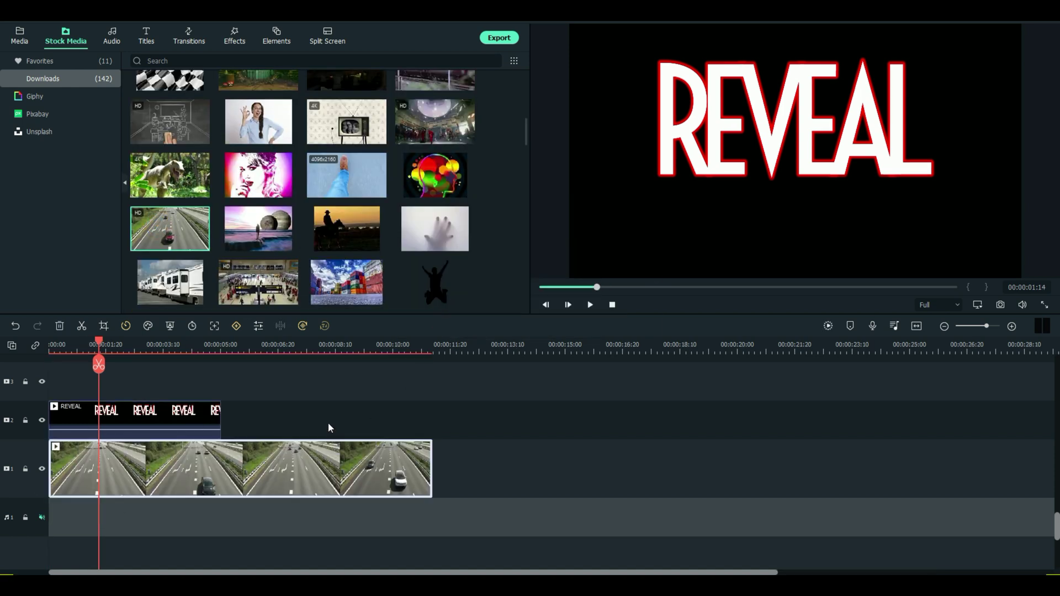
{"action": "left_click_drag", "start_coordinate": [100, 343], "coordinate": [131, 339]}
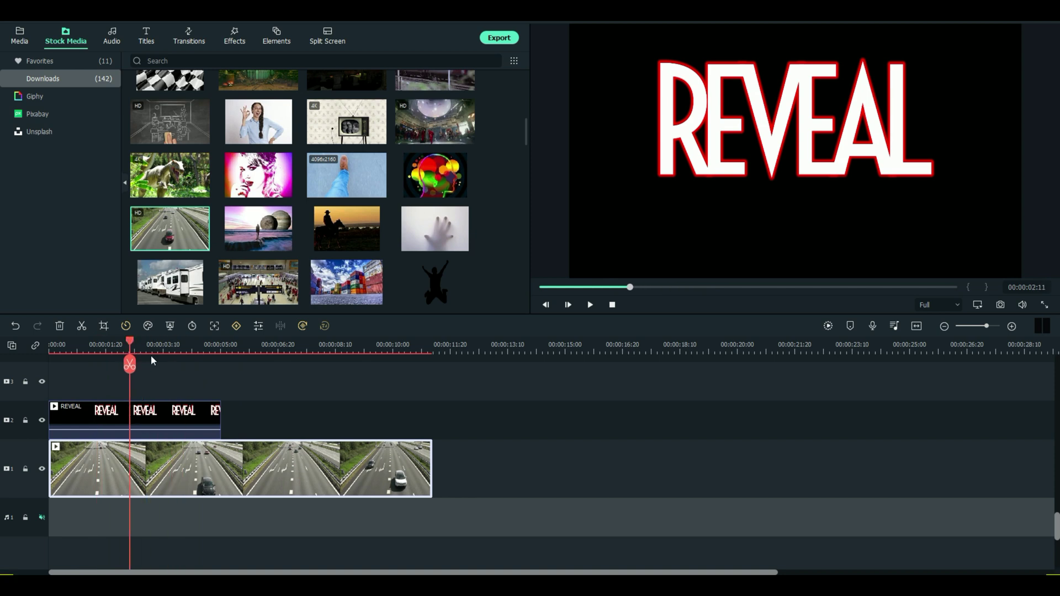
- Drag Remove White BG onto the REVEAL clip on track 2 and scrub to check the letters
{"action": "left_click", "coordinate": [20, 36]}
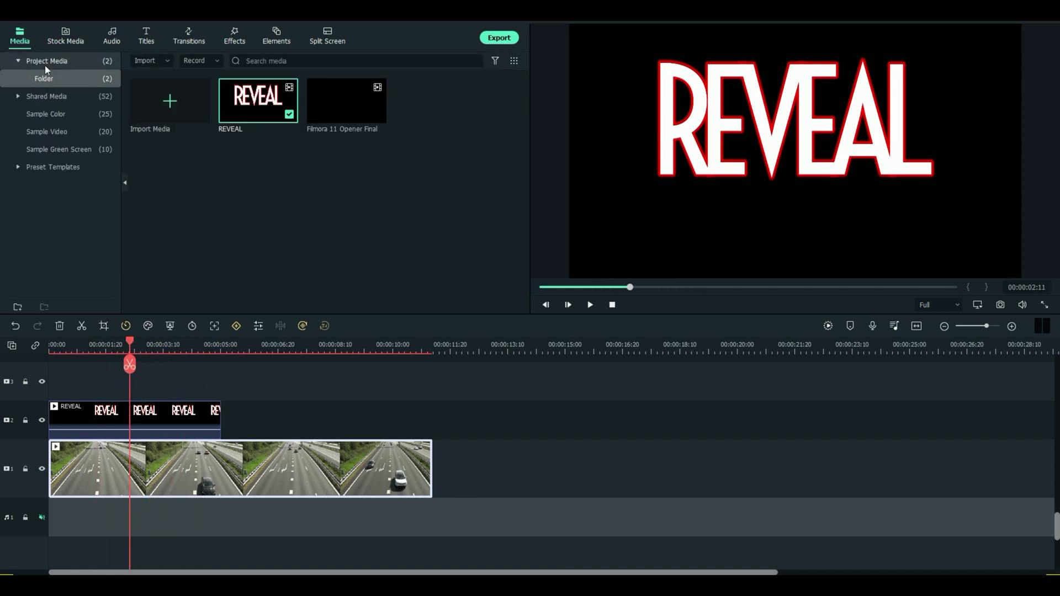
{"action": "left_click", "coordinate": [235, 36]}
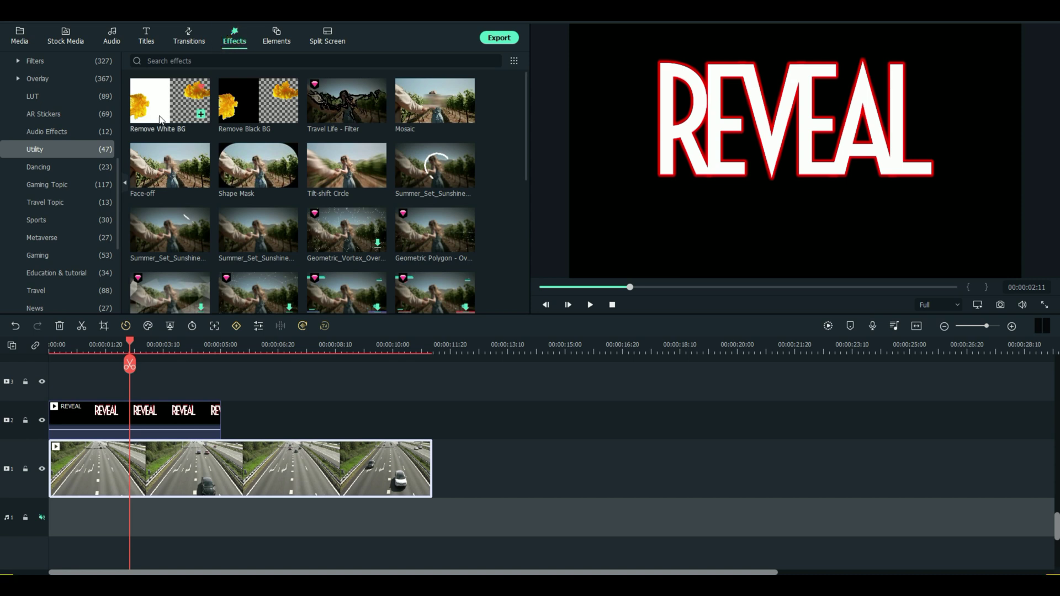
{"action": "left_click_drag", "start_coordinate": [158, 109], "coordinate": [69, 408]}
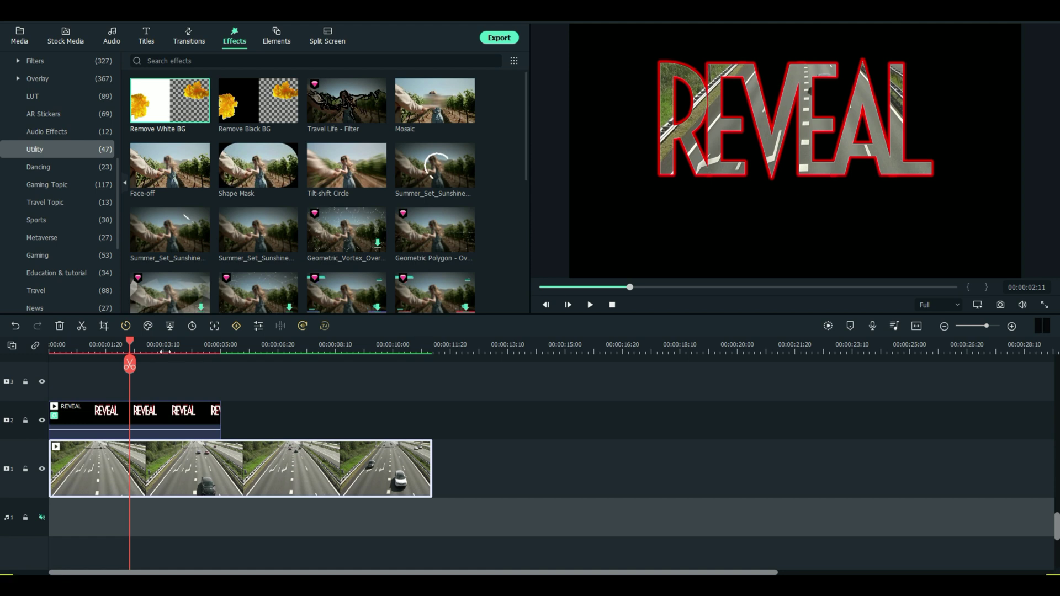
{"action": "left_click_drag", "start_coordinate": [132, 345], "coordinate": [267, 359]}
- Delete the title and highway clips and add the moonlit sea stock clip to the timeline
{"action": "left_click_drag", "start_coordinate": [511, 390], "coordinate": [164, 512]}
{"action": "key", "text": "Delete"}
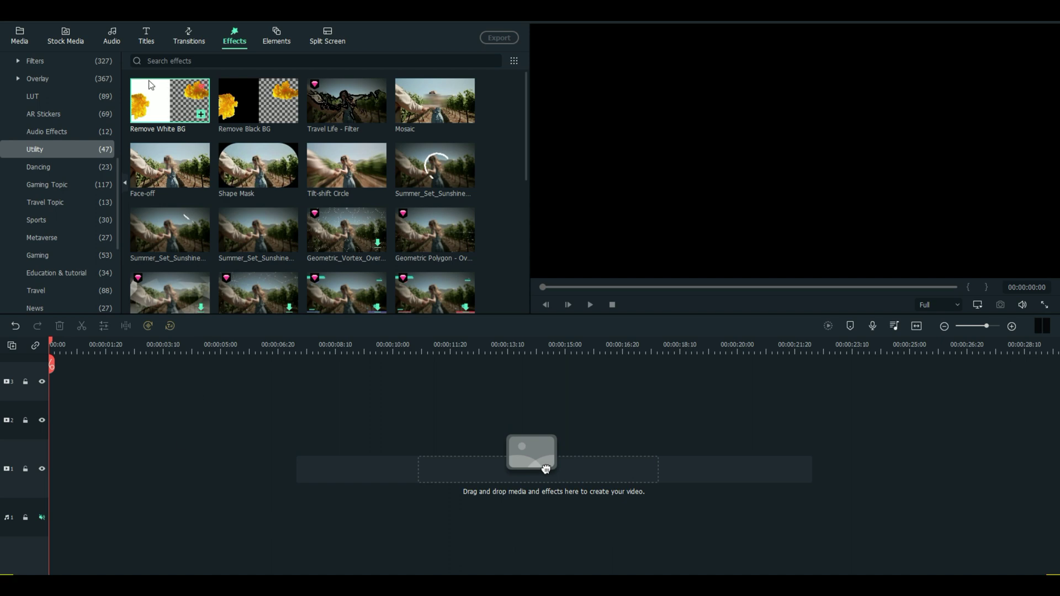
{"action": "left_click", "coordinate": [65, 35]}
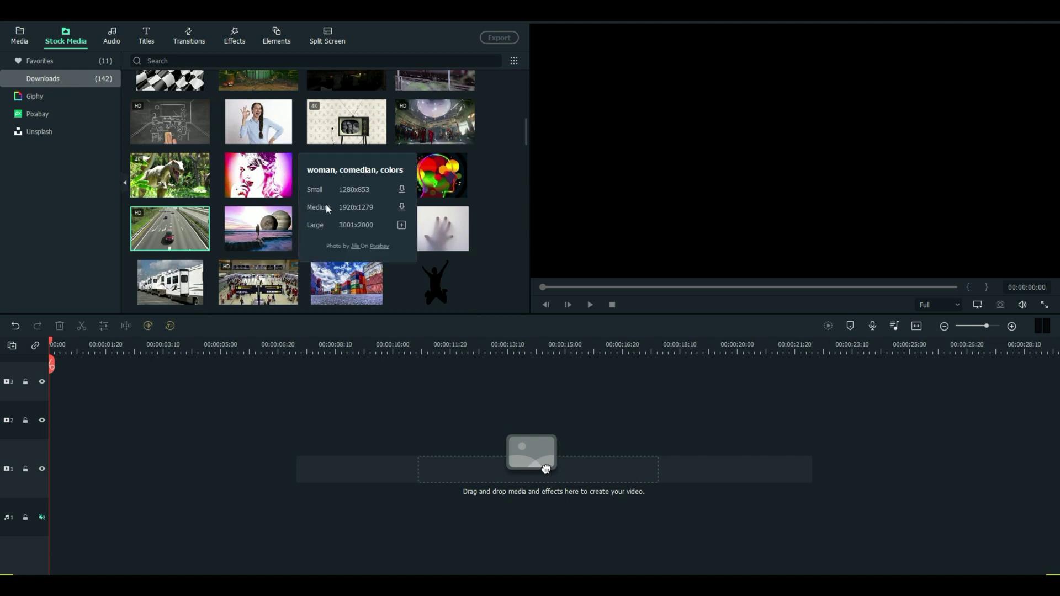
{"action": "scroll", "coordinate": [281, 202], "scroll_direction": "up", "scroll_amount": 3}
{"action": "scroll", "coordinate": [281, 206], "scroll_direction": "up", "scroll_amount": 3}
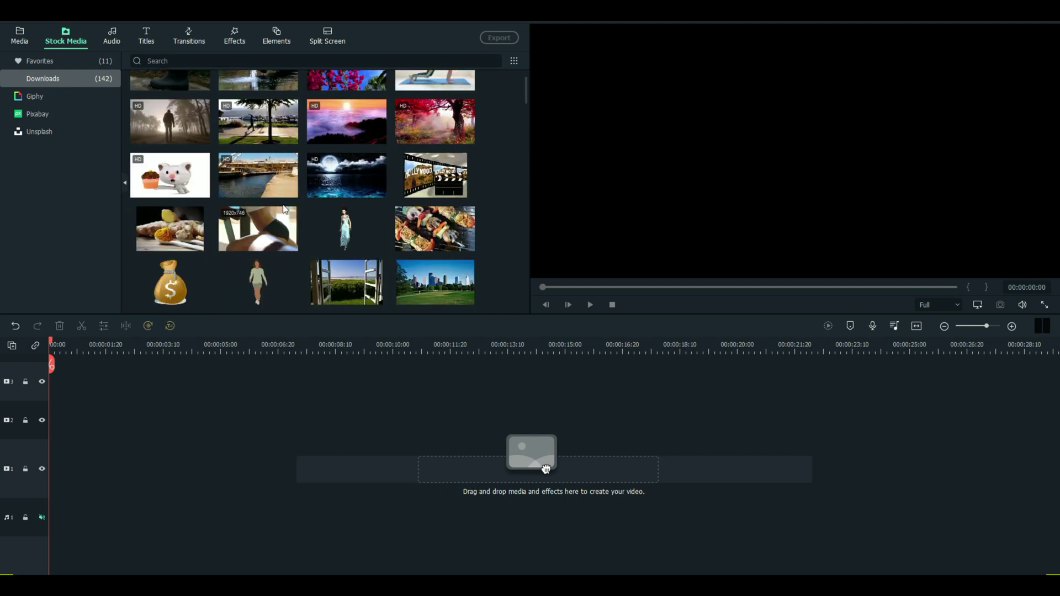
{"action": "left_click_drag", "start_coordinate": [341, 176], "coordinate": [34, 468]}
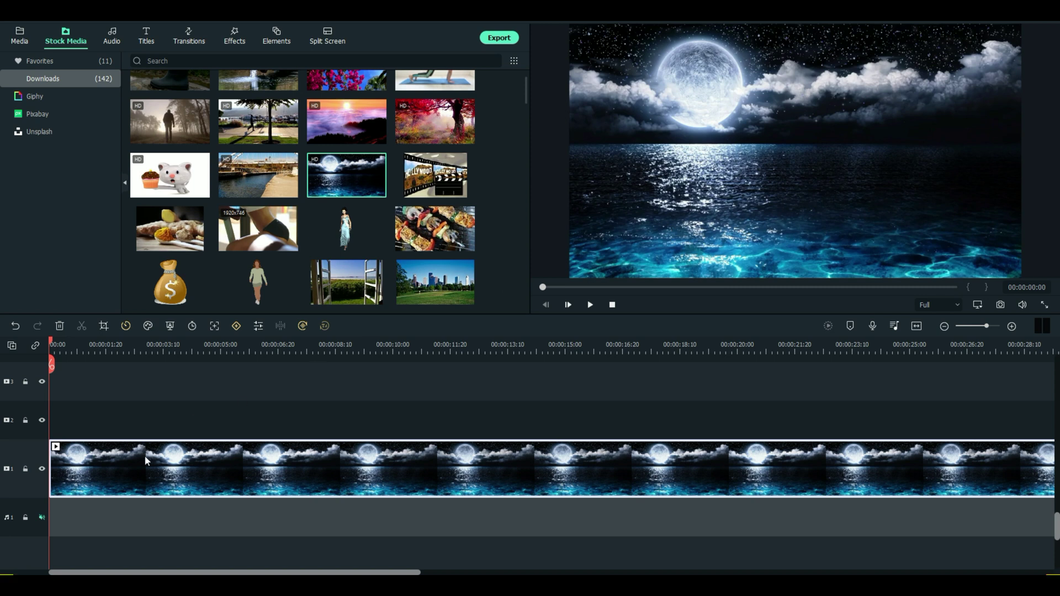
- Move the moonlit sea clip to track 2 and place the walking feet clip on track 1
{"action": "left_click_drag", "start_coordinate": [120, 472], "coordinate": [134, 413]}
{"action": "scroll", "coordinate": [288, 201], "scroll_direction": "up", "scroll_amount": 1}
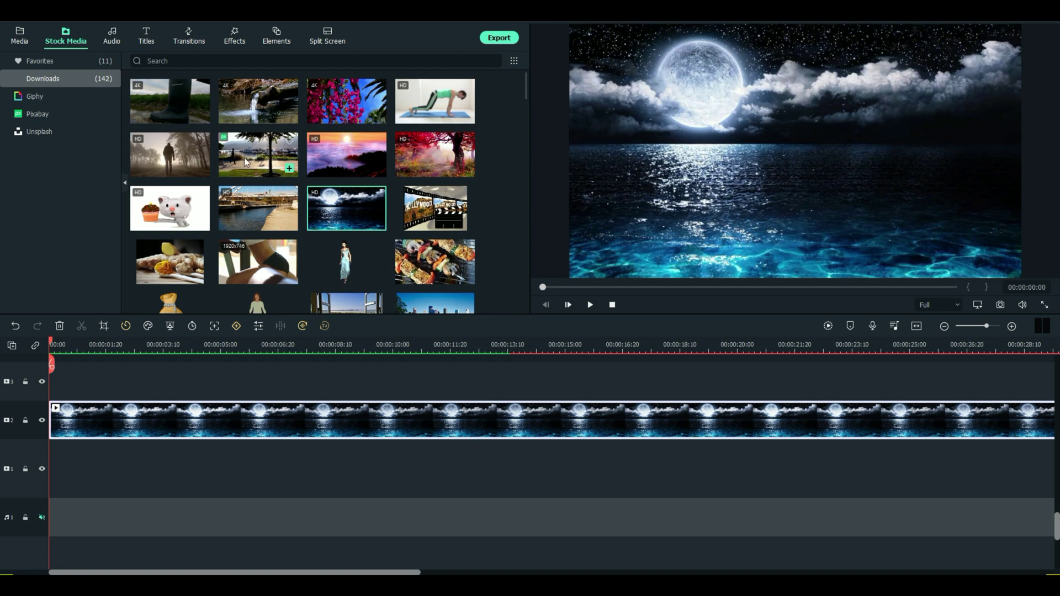
{"action": "scroll", "coordinate": [273, 169], "scroll_direction": "down", "scroll_amount": 3}
{"action": "scroll", "coordinate": [273, 173], "scroll_direction": "down", "scroll_amount": 3}
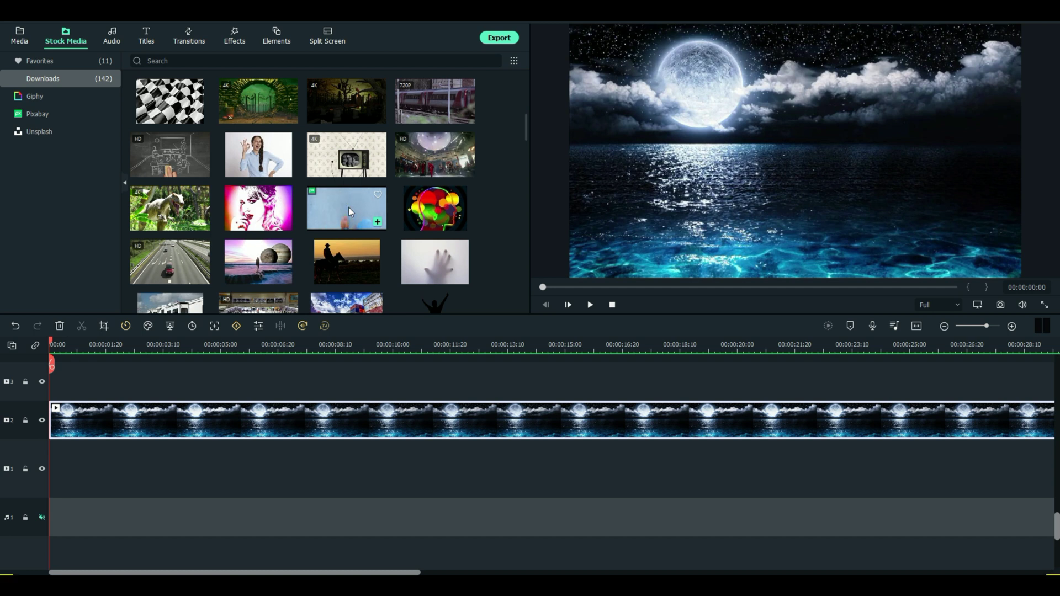
{"action": "left_click_drag", "start_coordinate": [349, 207], "coordinate": [62, 463]}
{"action": "left_click_drag", "start_coordinate": [50, 344], "coordinate": [488, 387]}
- Split the sea clip where the feet clip ends and delete its leftover tail
{"action": "left_click", "coordinate": [477, 343]}
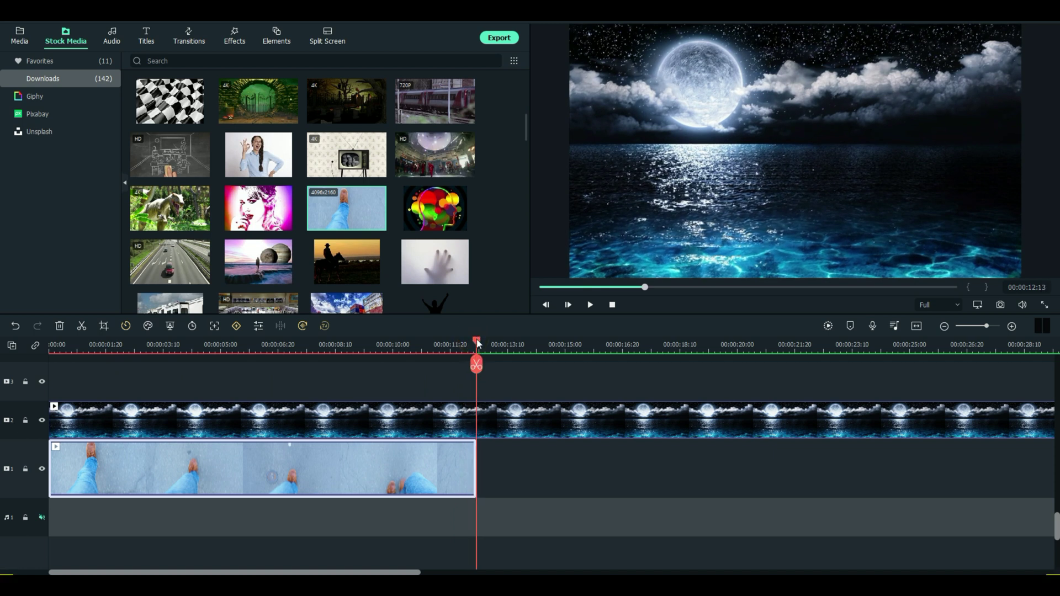
{"action": "left_click", "coordinate": [476, 364]}
{"action": "left_click", "coordinate": [541, 421]}
{"action": "key", "text": "Delete"}
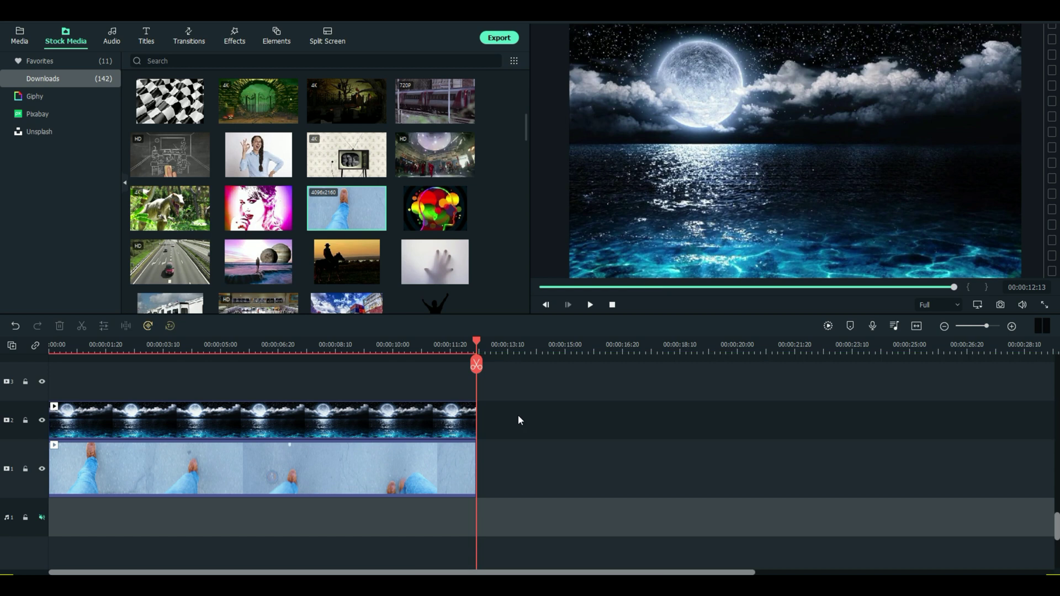
{"action": "key", "text": "Home"}
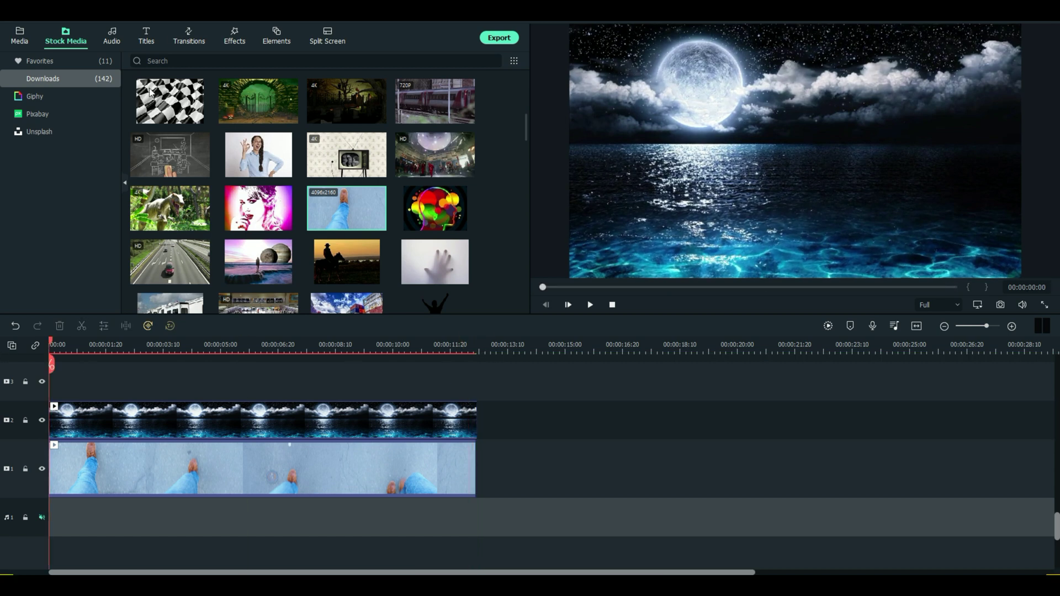
- Drag Remove Black BG onto the moonlit sea clip on track 2 and scrub to preview
{"action": "left_click", "coordinate": [233, 37]}
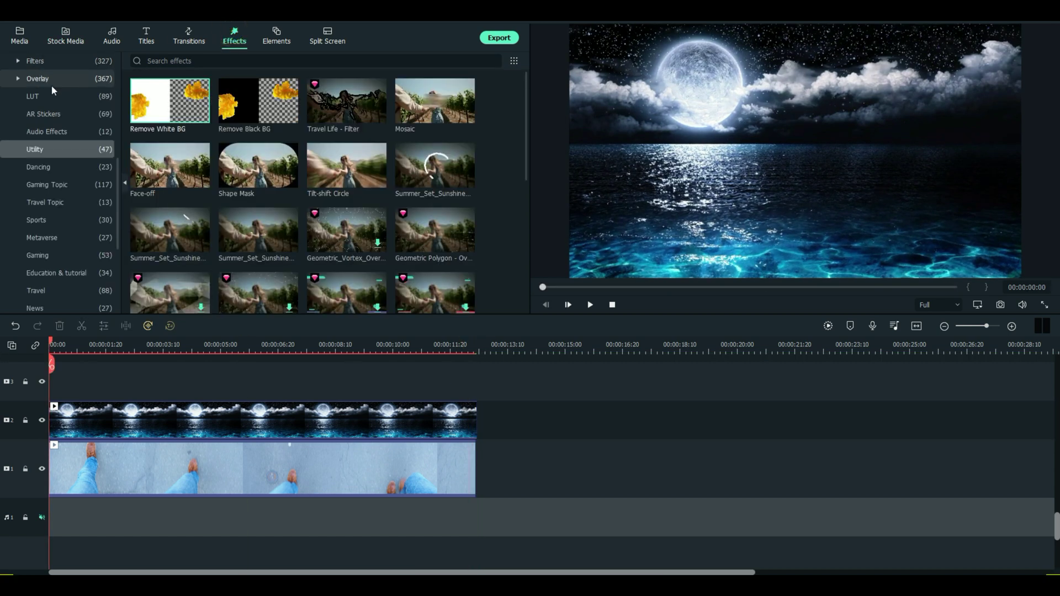
{"action": "left_click_drag", "start_coordinate": [241, 102], "coordinate": [157, 415]}
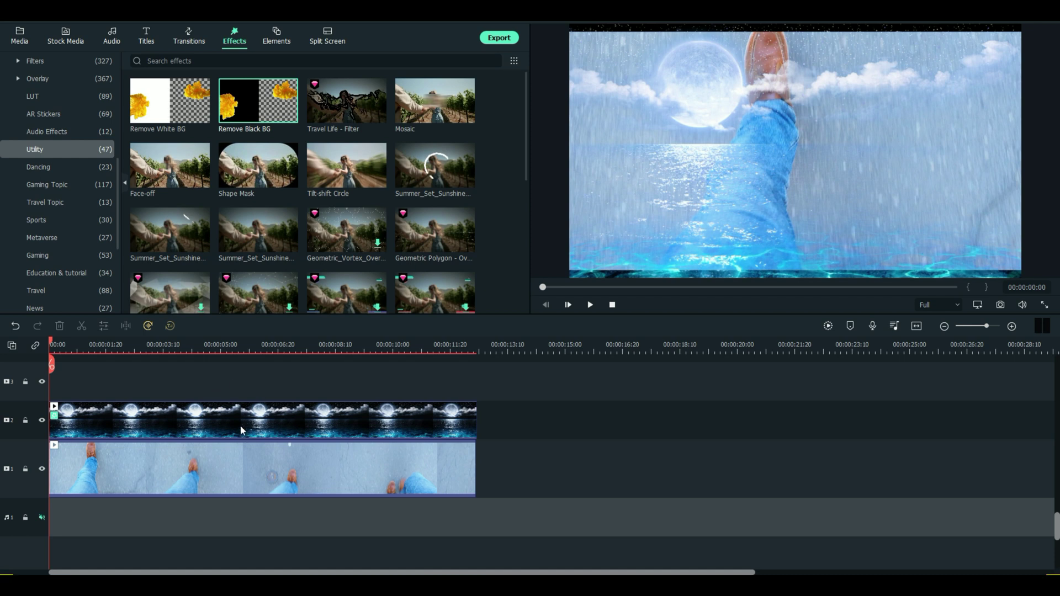
{"action": "left_click_drag", "start_coordinate": [52, 342], "coordinate": [215, 407]}
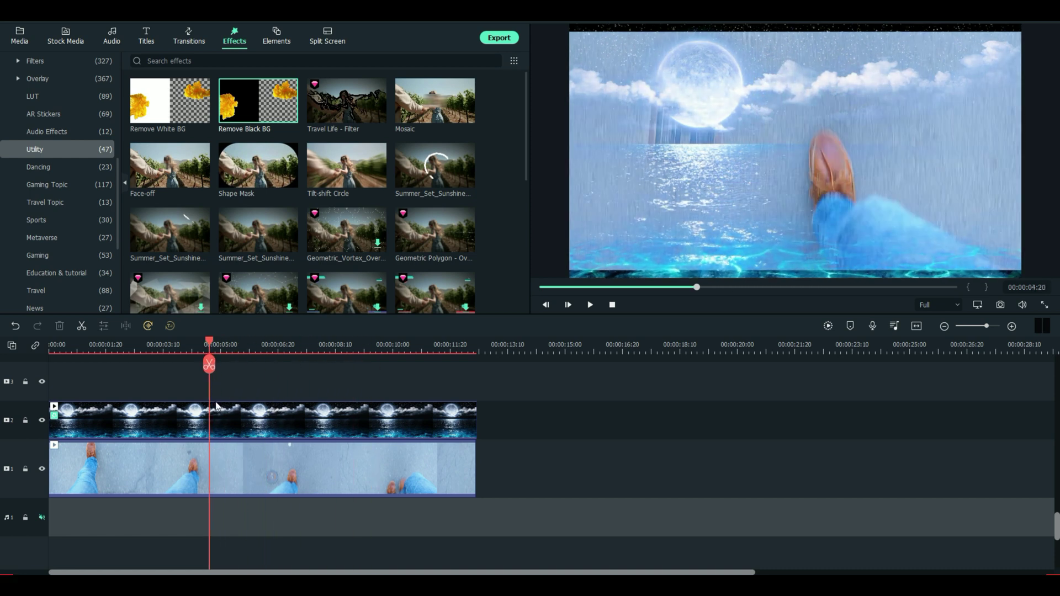
- Tick Keep the Upper Layer Color, set the Remove Black BG Threshold to 20, then play back
{"action": "double_click", "coordinate": [239, 418]}
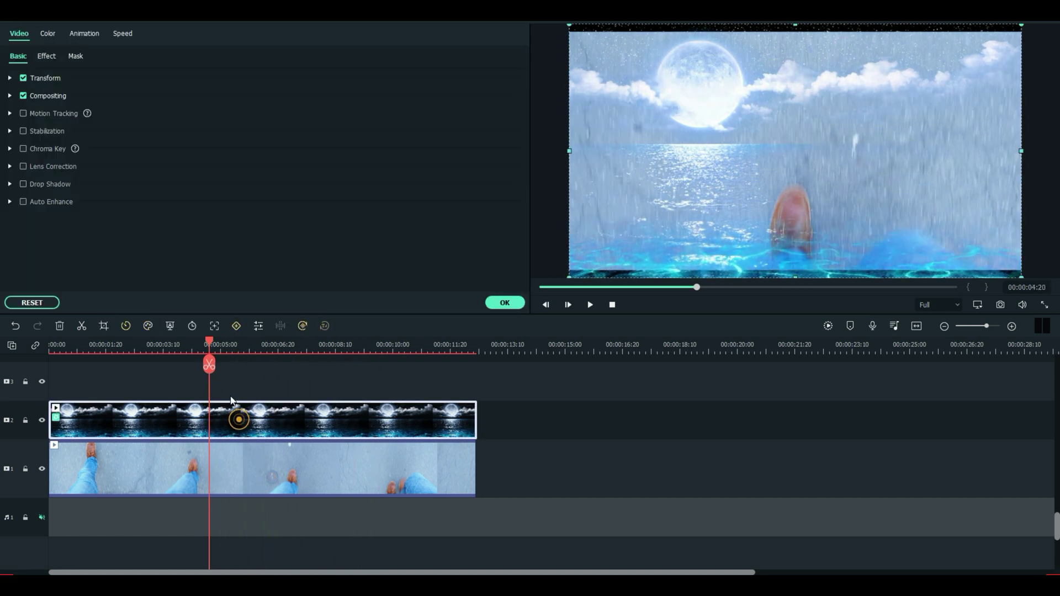
{"action": "left_click", "coordinate": [46, 56]}
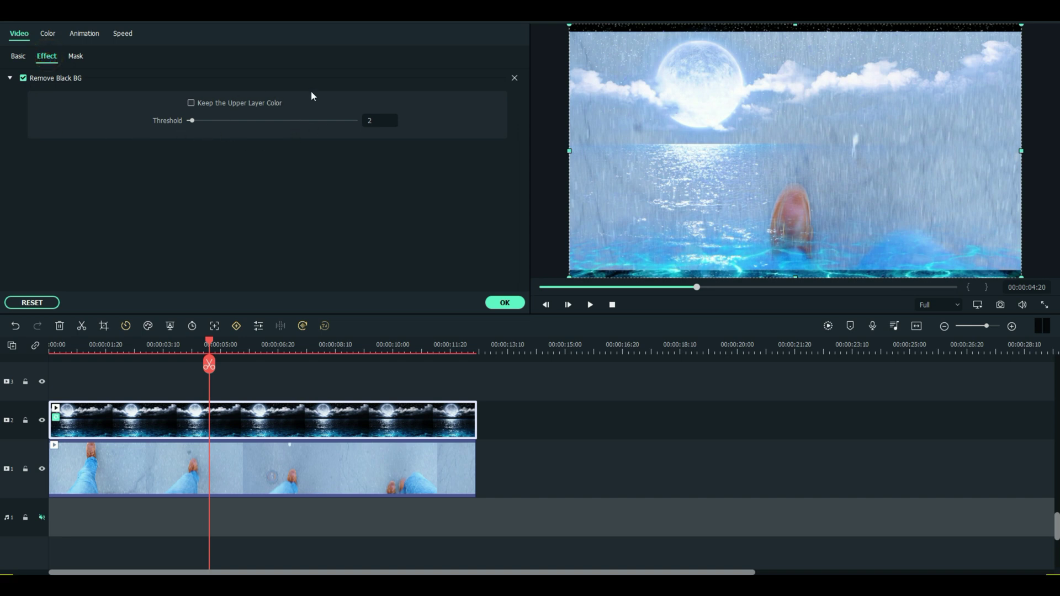
{"action": "left_click", "coordinate": [191, 103]}
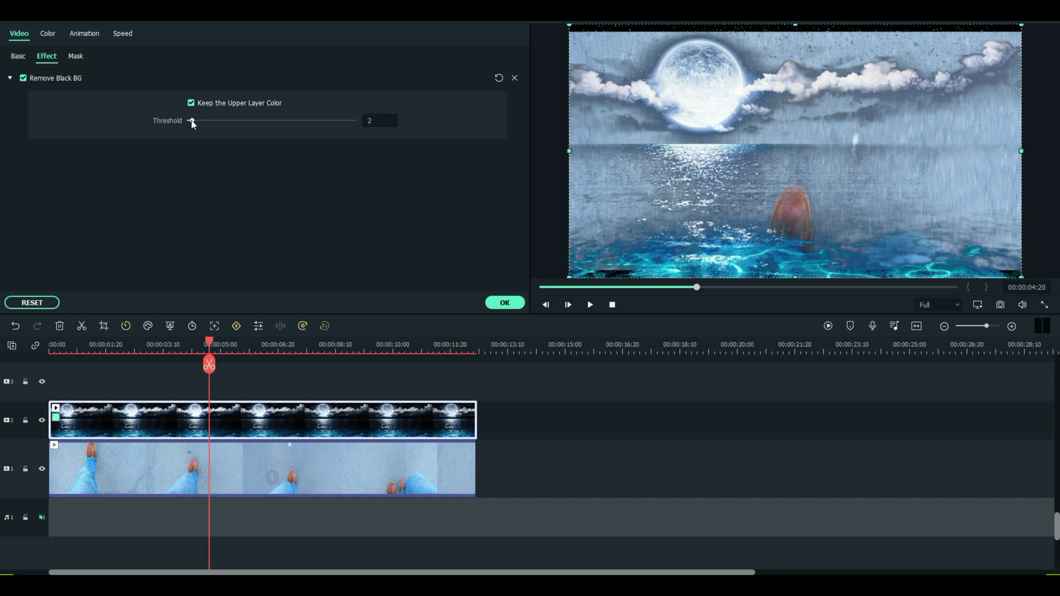
{"action": "left_click_drag", "start_coordinate": [192, 120], "coordinate": [223, 126]}
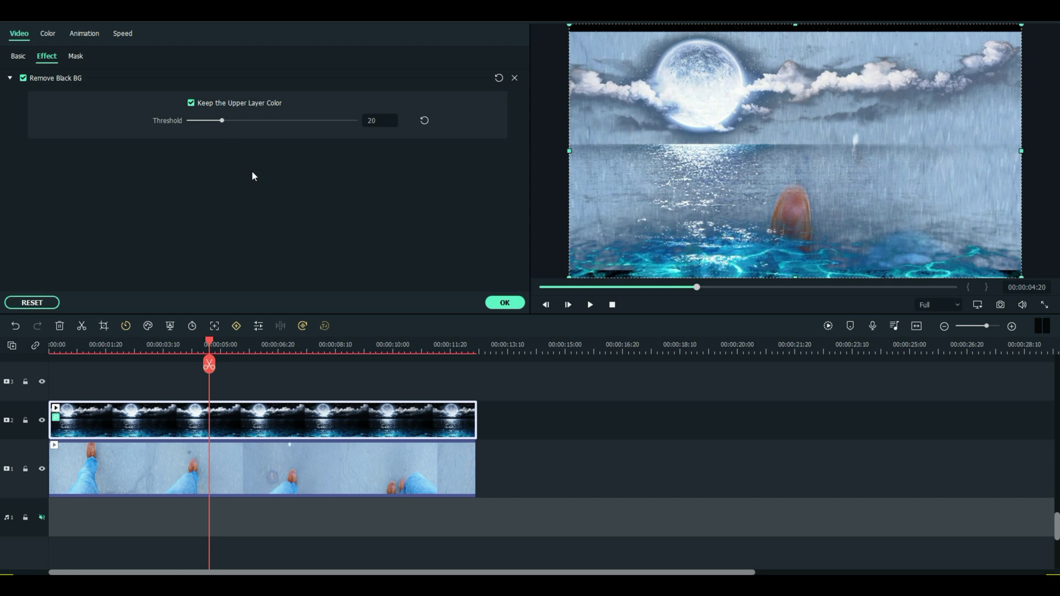
{"action": "left_click_drag", "start_coordinate": [210, 344], "coordinate": [65, 356]}
{"action": "left_click", "coordinate": [504, 302]}
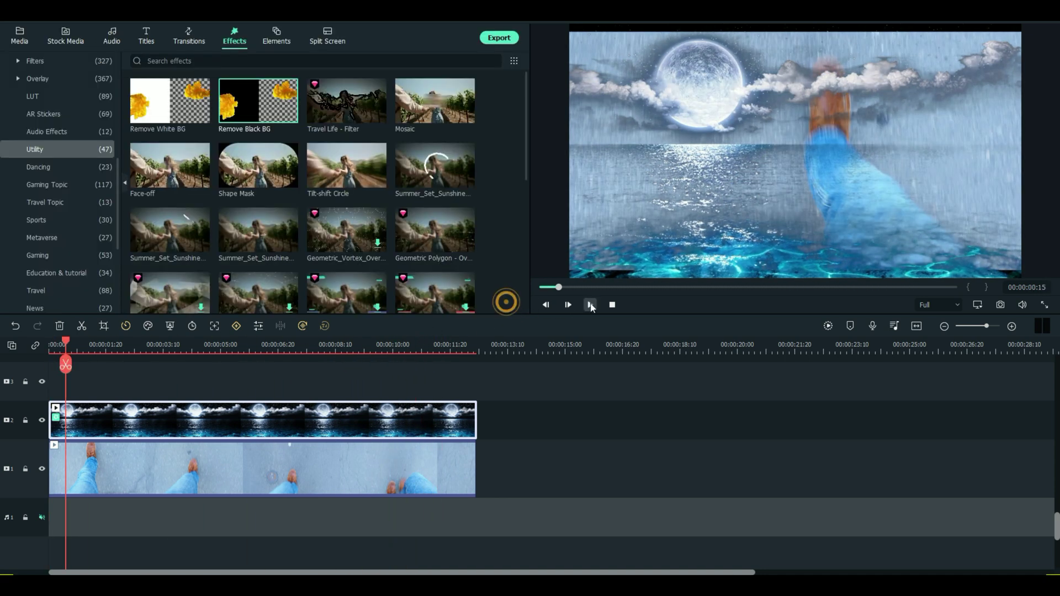
{"action": "left_click", "coordinate": [590, 305]}
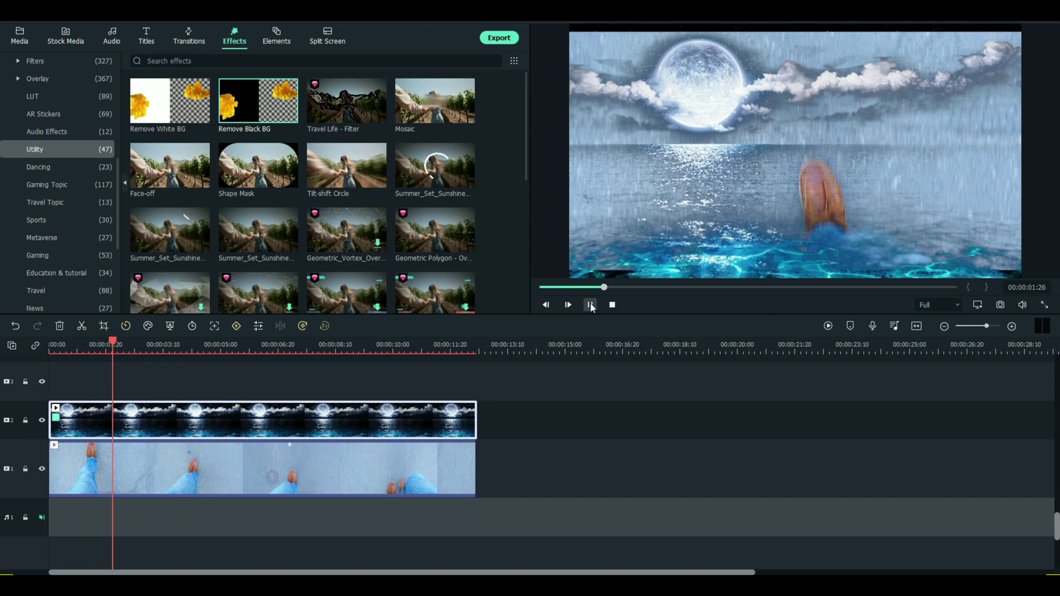
{"action": "left_click", "coordinate": [591, 305]}
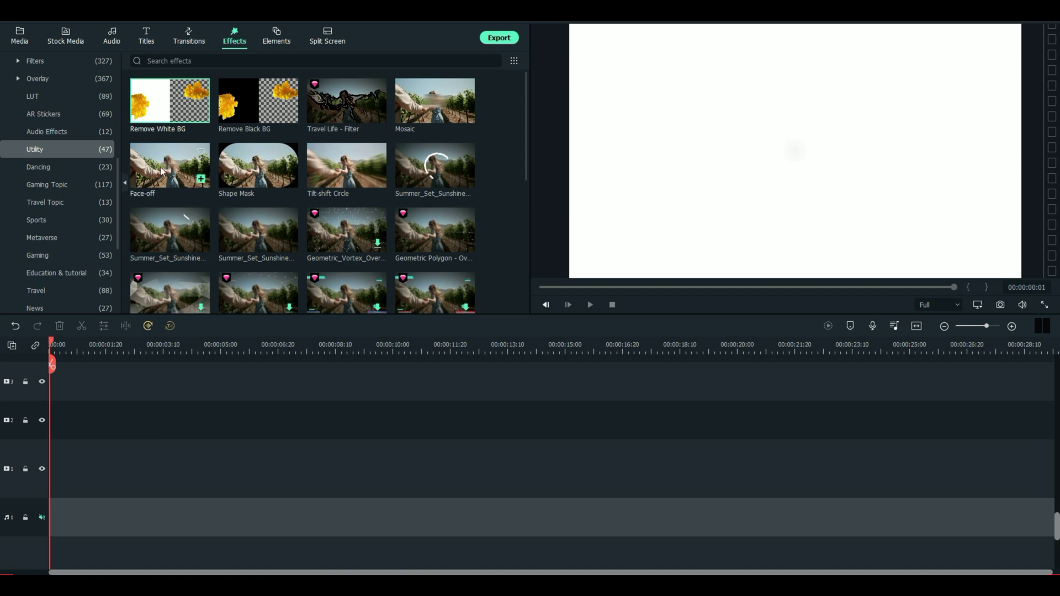
{"action": "mouse_move", "coordinate": [131, 96]}
{"action": "left_click", "coordinate": [147, 43]}
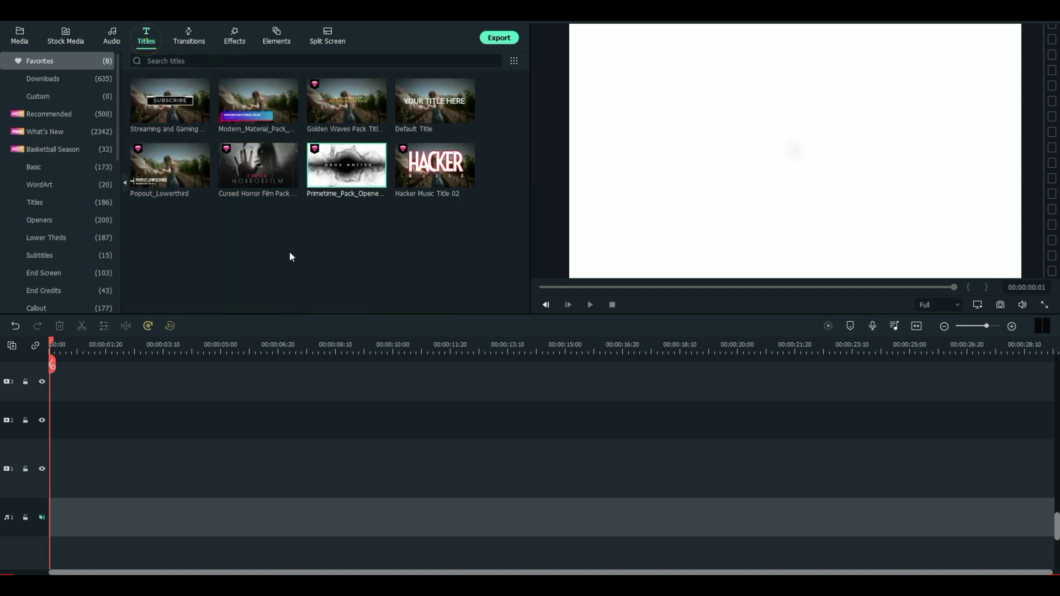
{"action": "left_click_drag", "start_coordinate": [347, 167], "coordinate": [87, 475]}
{"action": "left_click_drag", "start_coordinate": [51, 342], "coordinate": [147, 346]}
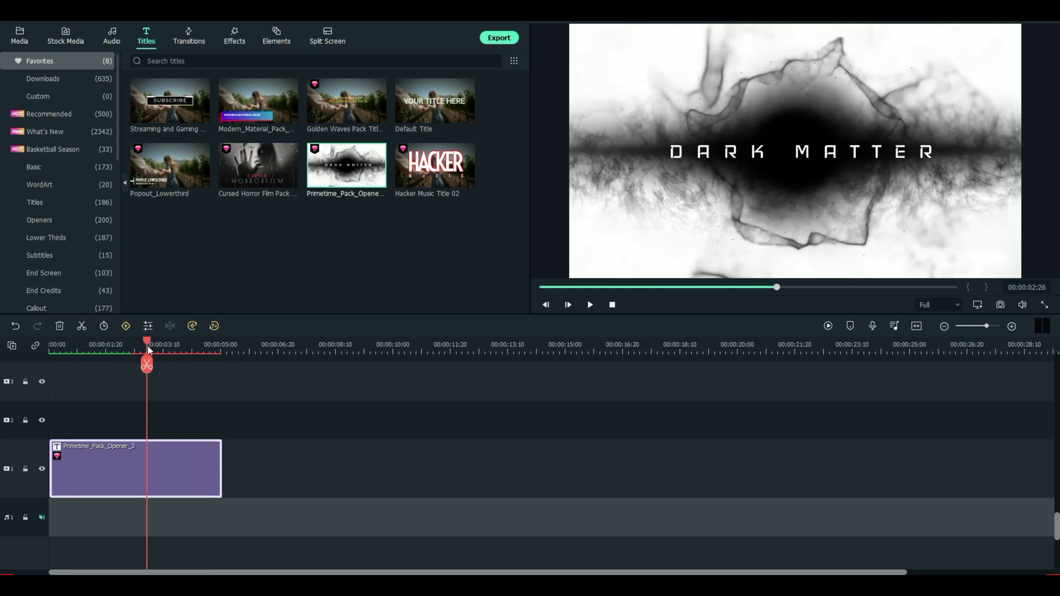
{"action": "left_click", "coordinate": [234, 36]}
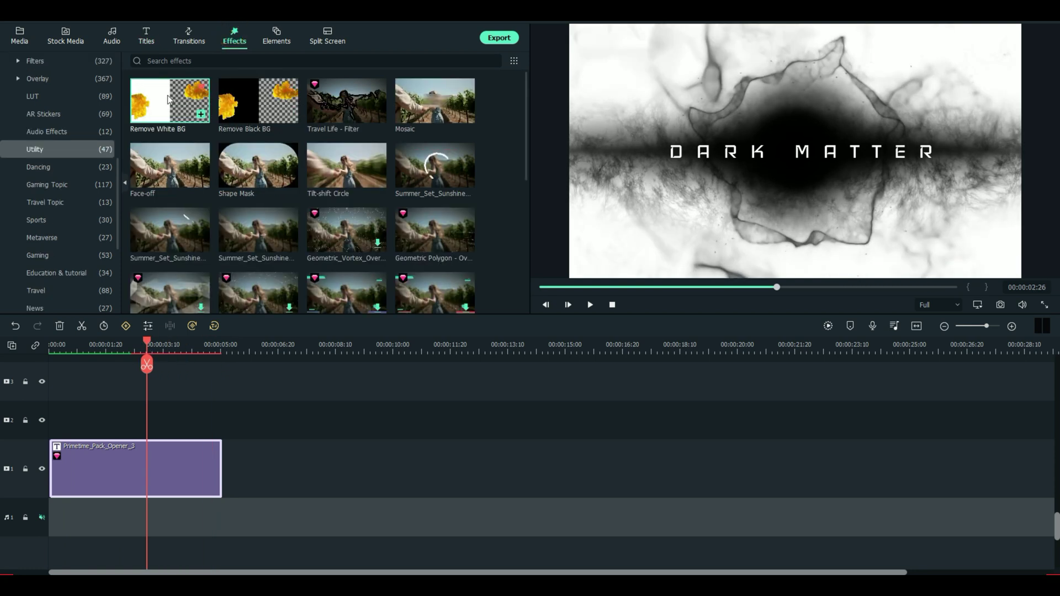
{"action": "left_click_drag", "start_coordinate": [169, 100], "coordinate": [57, 471]}
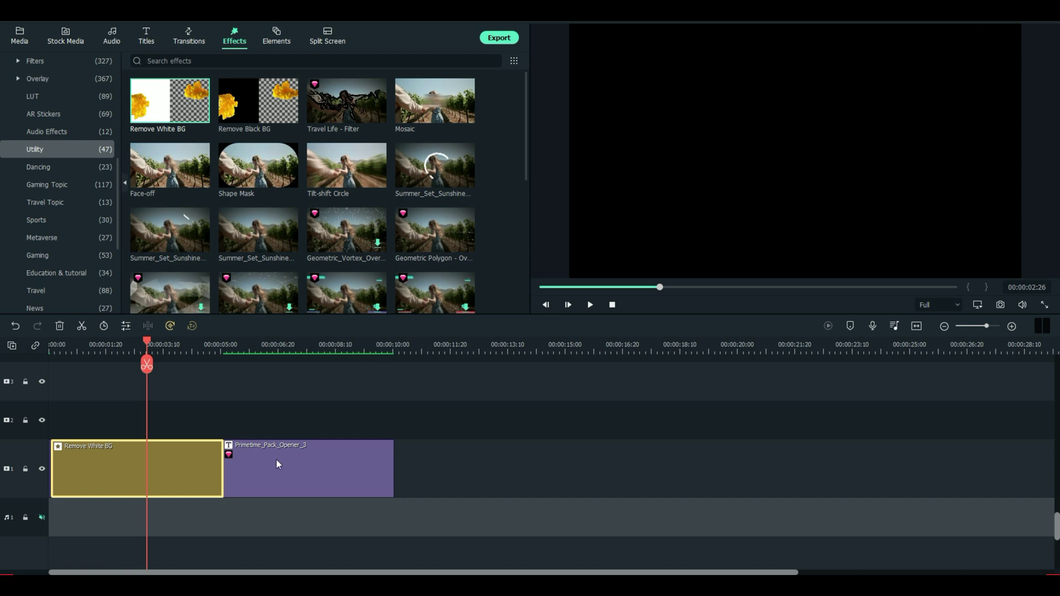
{"action": "left_click_drag", "start_coordinate": [279, 462], "coordinate": [104, 422]}
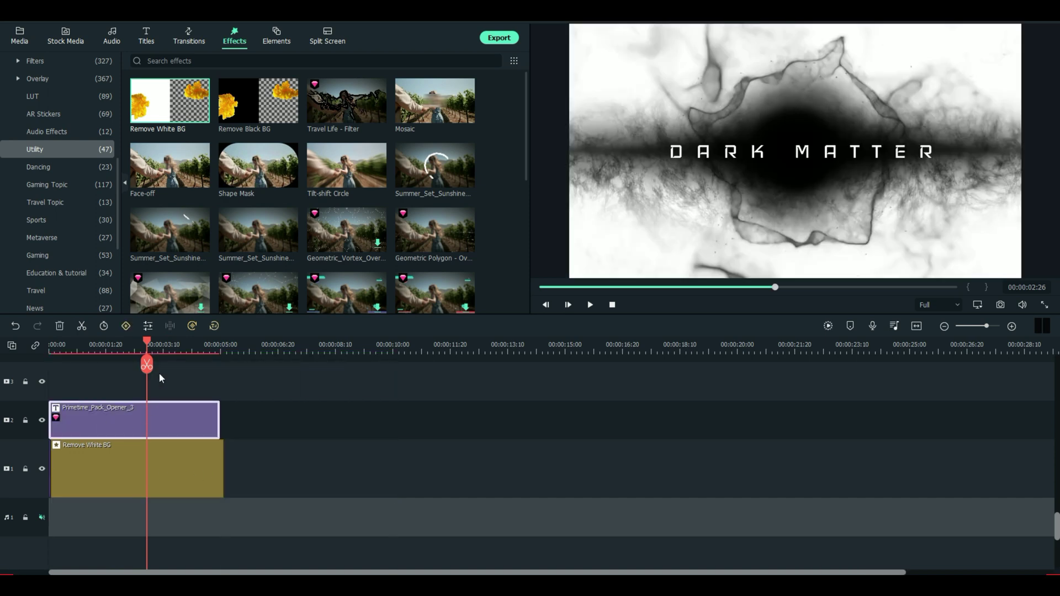
{"action": "left_click_drag", "start_coordinate": [146, 346], "coordinate": [151, 347]}
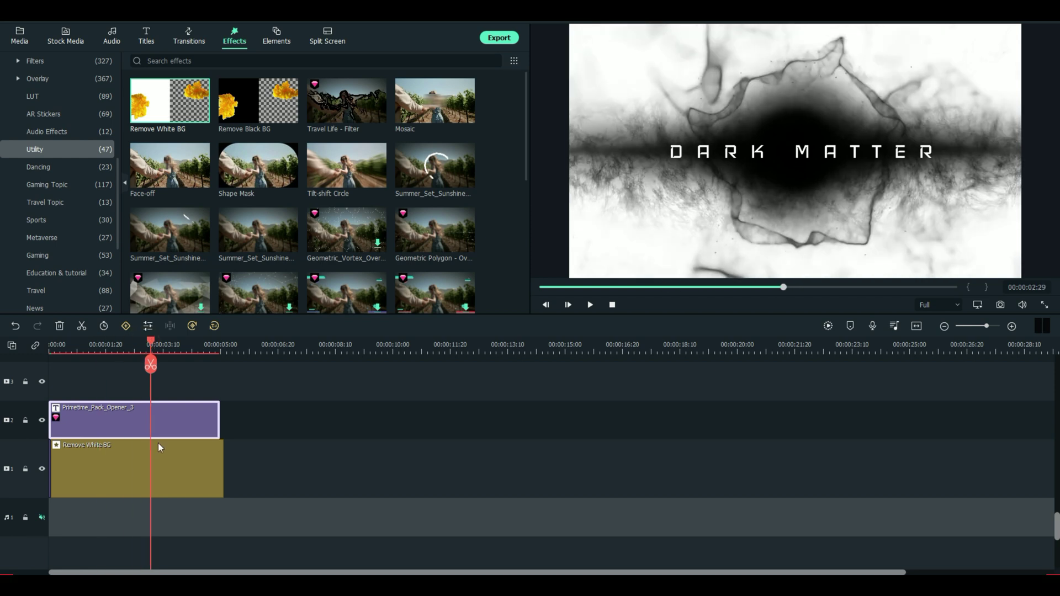
{"action": "left_click_drag", "start_coordinate": [265, 389], "coordinate": [180, 513]}
{"action": "key", "text": "Delete"}
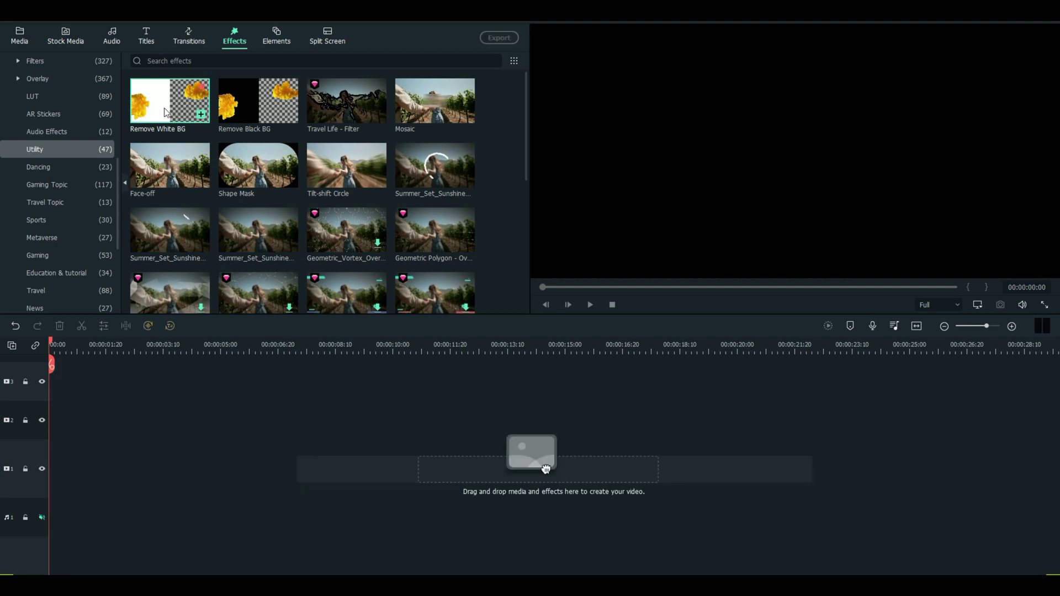
- Place the downloaded lake hiker image at the timeline start and scale it to 127%
{"action": "left_click", "coordinate": [66, 36]}
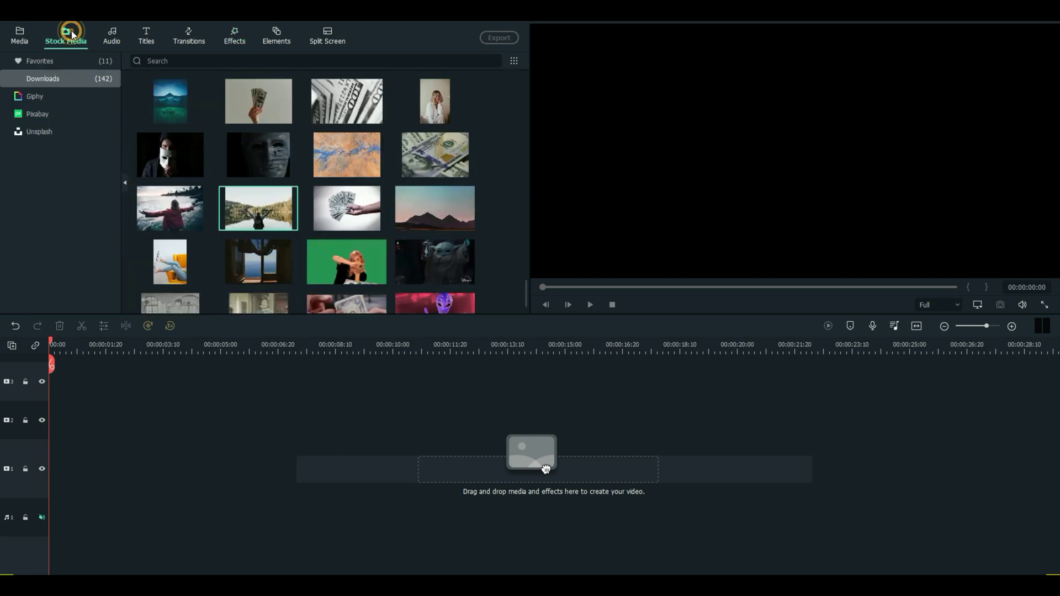
{"action": "left_click_drag", "start_coordinate": [545, 469], "coordinate": [53, 435]}
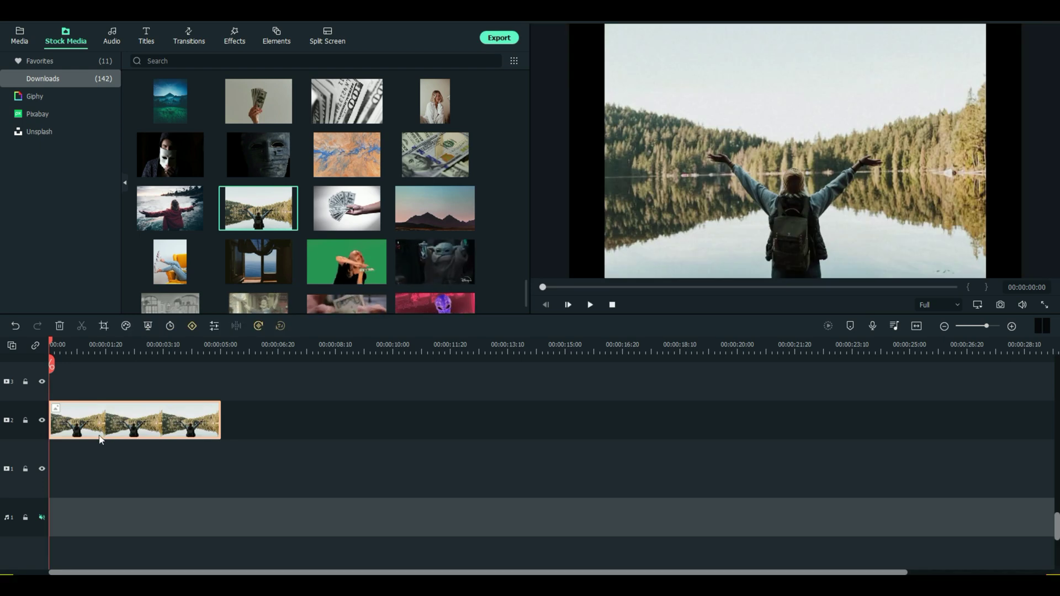
{"action": "double_click", "coordinate": [113, 432]}
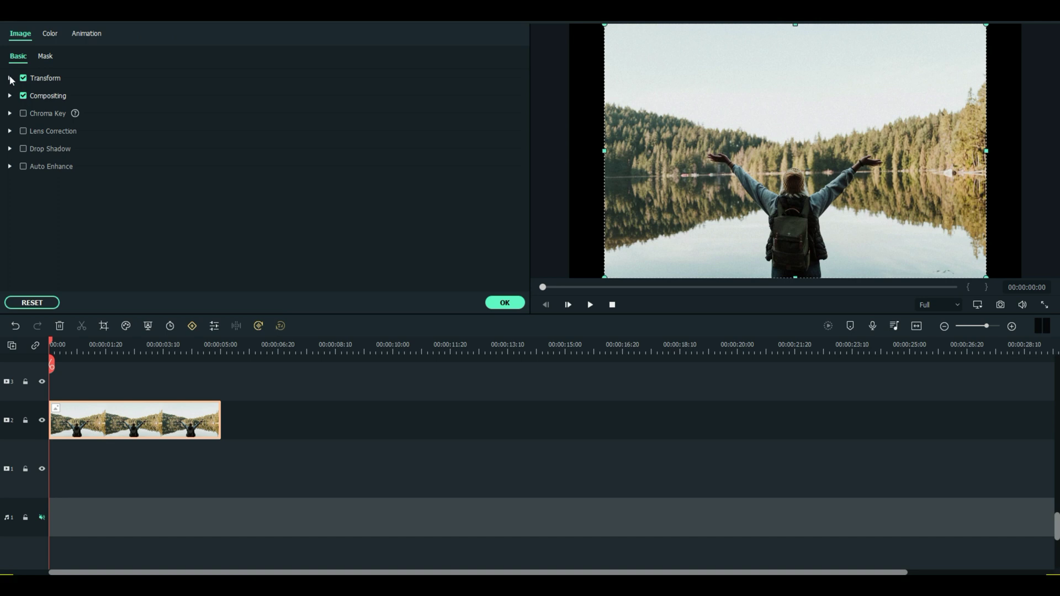
{"action": "left_click", "coordinate": [10, 77]}
{"action": "left_click", "coordinate": [228, 147]}
{"action": "type", "text": "103"}
{"action": "key", "text": "Return"}
{"action": "left_click_drag", "start_coordinate": [227, 146], "coordinate": [254, 146]}
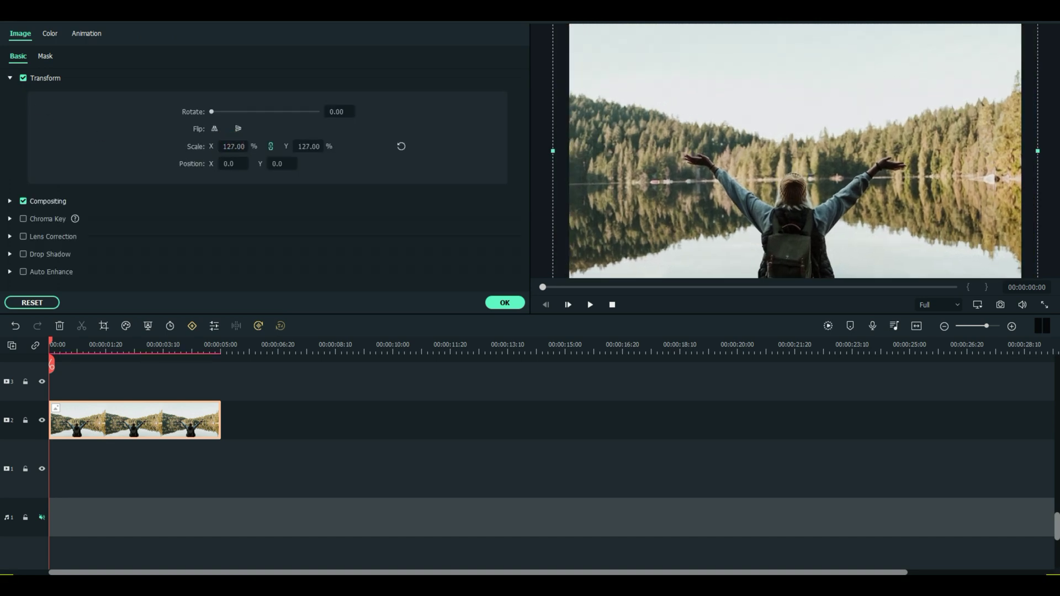
{"action": "left_click", "coordinate": [503, 303]}
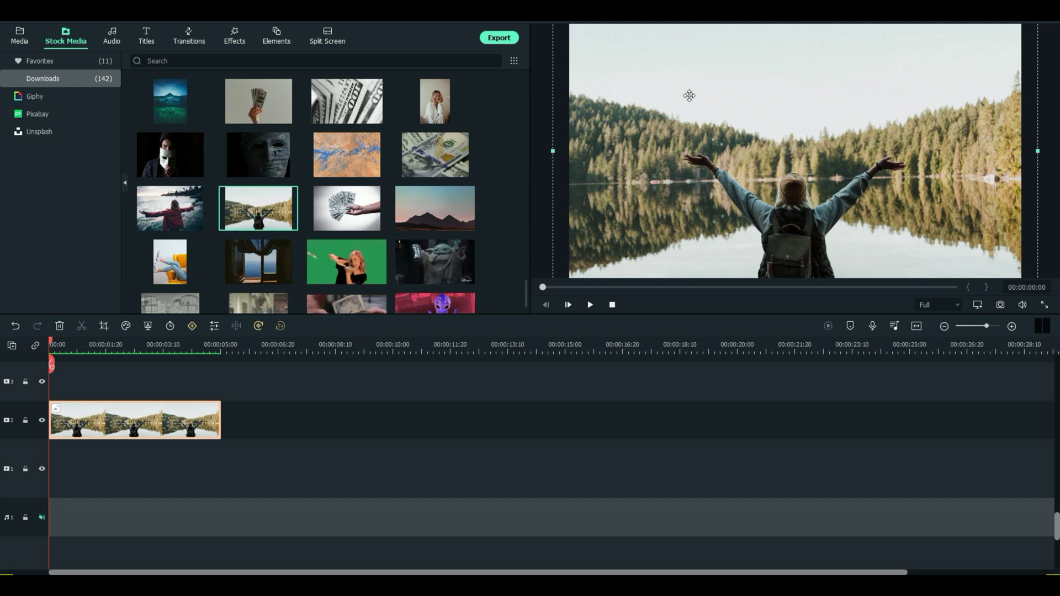
- Apply the Remove White BG effect to the hiker image clip
{"action": "left_click", "coordinate": [234, 37]}
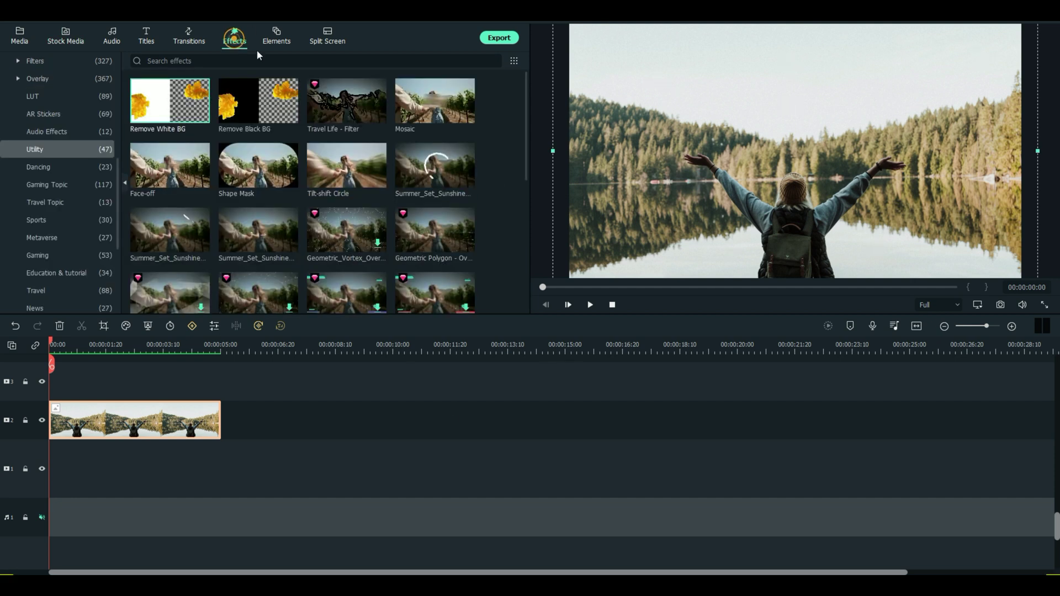
{"action": "scroll", "coordinate": [131, 419], "scroll_direction": "up", "scroll_amount": 1}
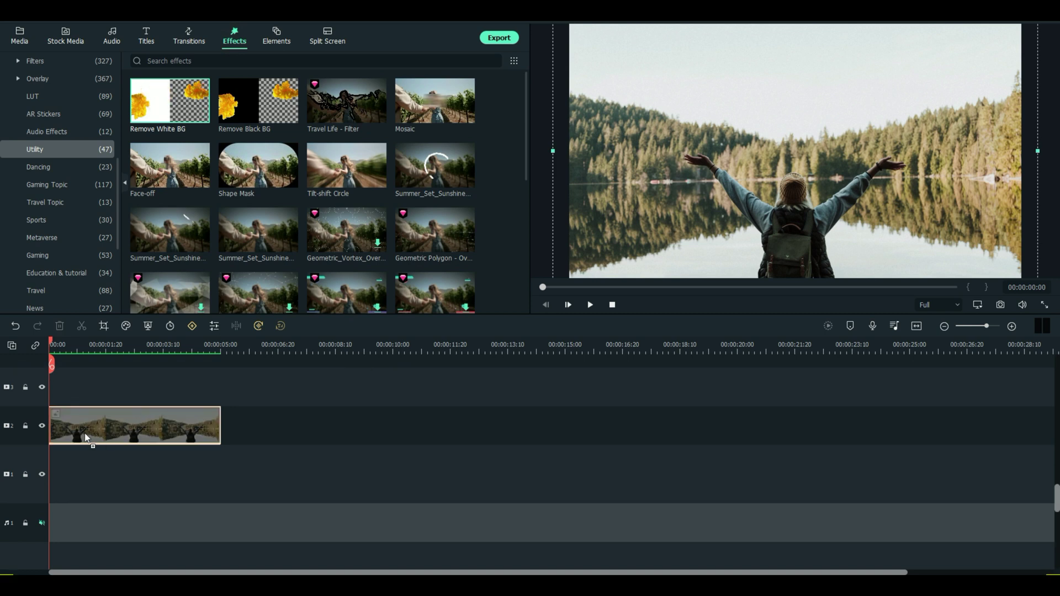
{"action": "left_click_drag", "start_coordinate": [85, 437], "coordinate": [85, 437]}
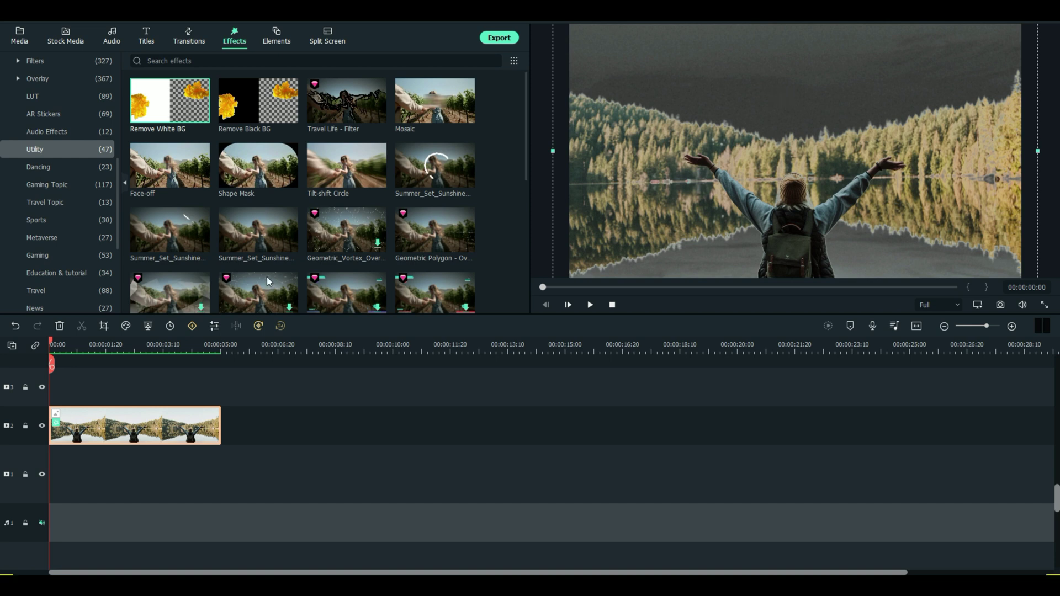
- Adjust the clip's Remove White BG Feather Radius, settling on 7
{"action": "left_click", "coordinate": [200, 243]}
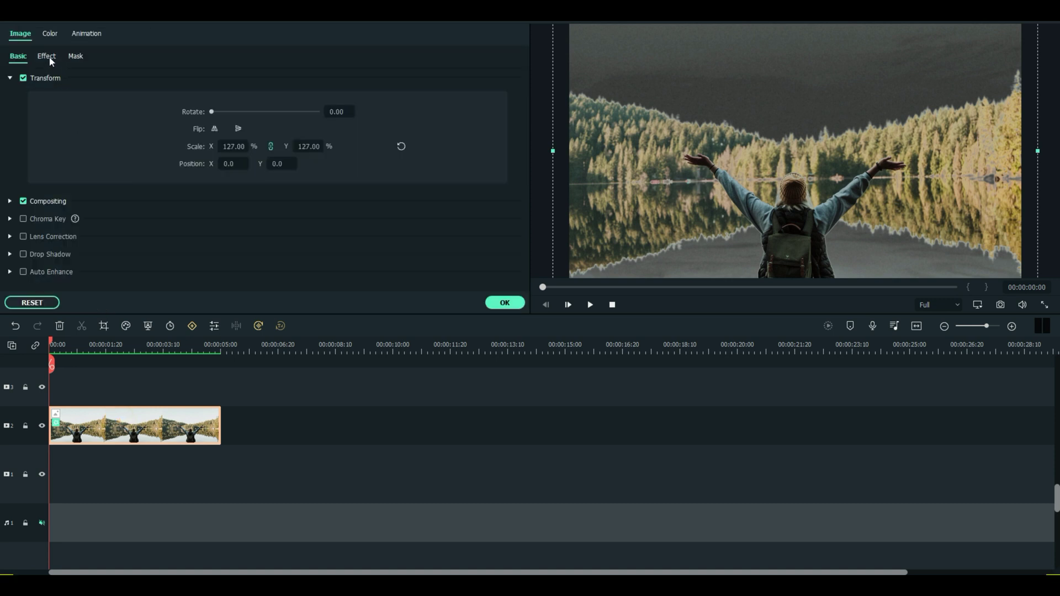
{"action": "left_click", "coordinate": [48, 56]}
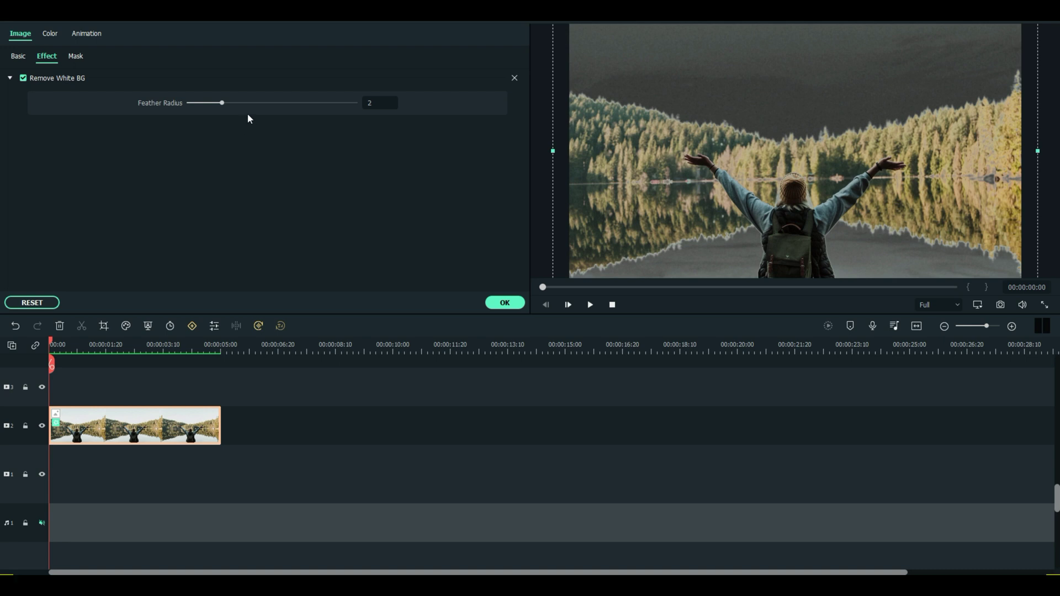
{"action": "left_click", "coordinate": [222, 104]}
{"action": "left_click_drag", "start_coordinate": [223, 105], "coordinate": [156, 105]}
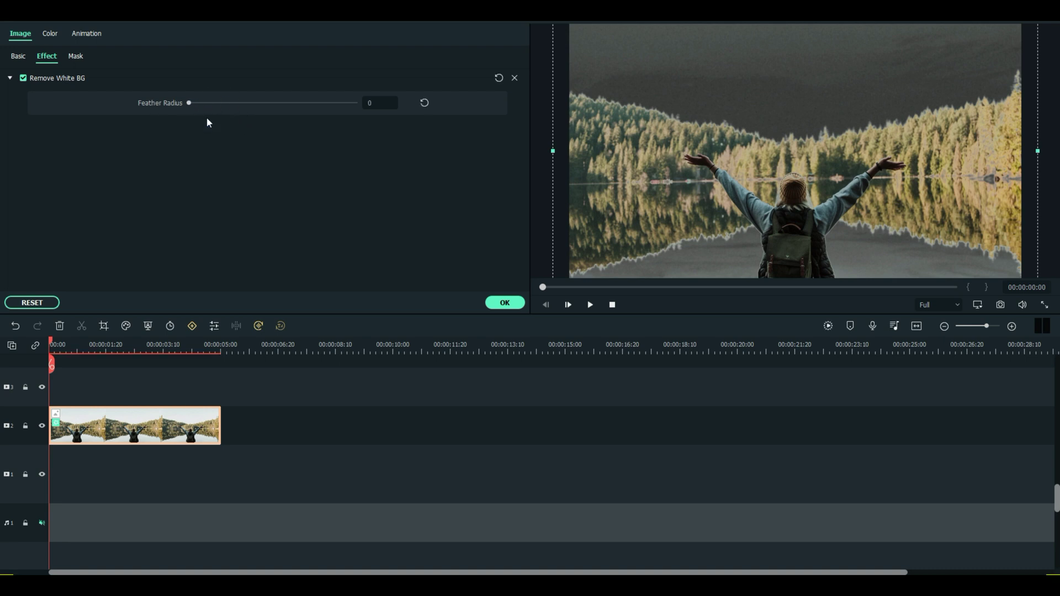
{"action": "left_click_drag", "start_coordinate": [210, 105], "coordinate": [314, 107]}
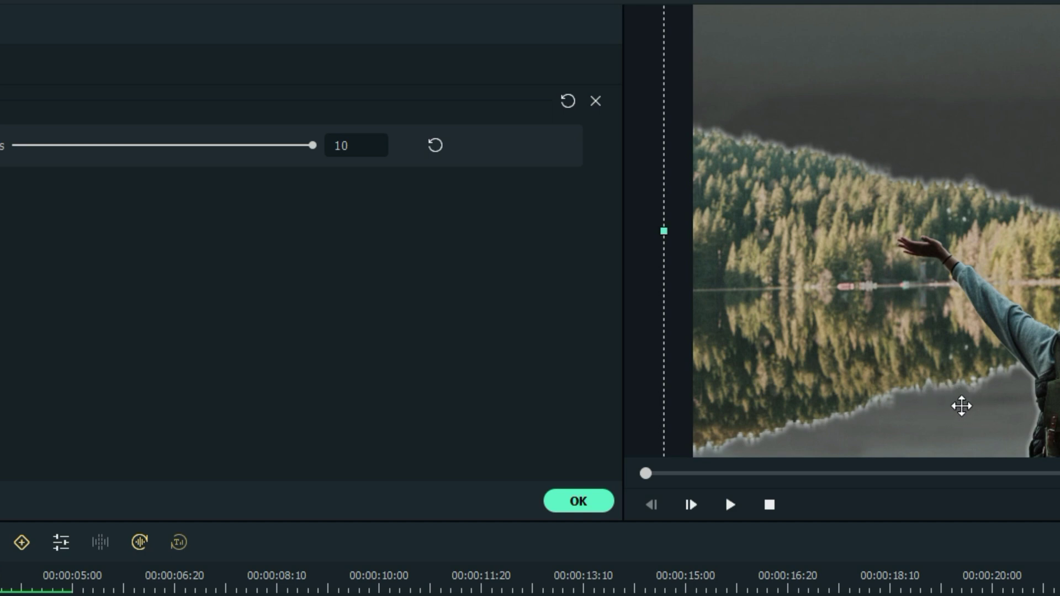
{"action": "left_click_drag", "start_coordinate": [313, 146], "coordinate": [409, 146]}
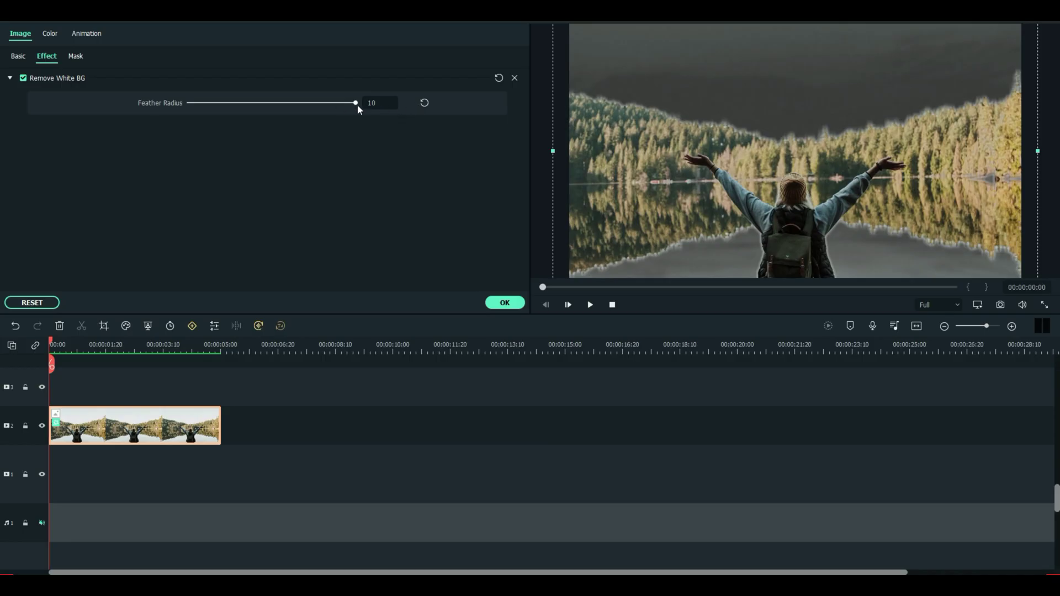
{"action": "left_click_drag", "start_coordinate": [312, 147], "coordinate": [218, 147]}
- Put the pink sunset clip on video track 1 beneath the hiker and preview around 3 seconds
{"action": "left_click", "coordinate": [521, 306]}
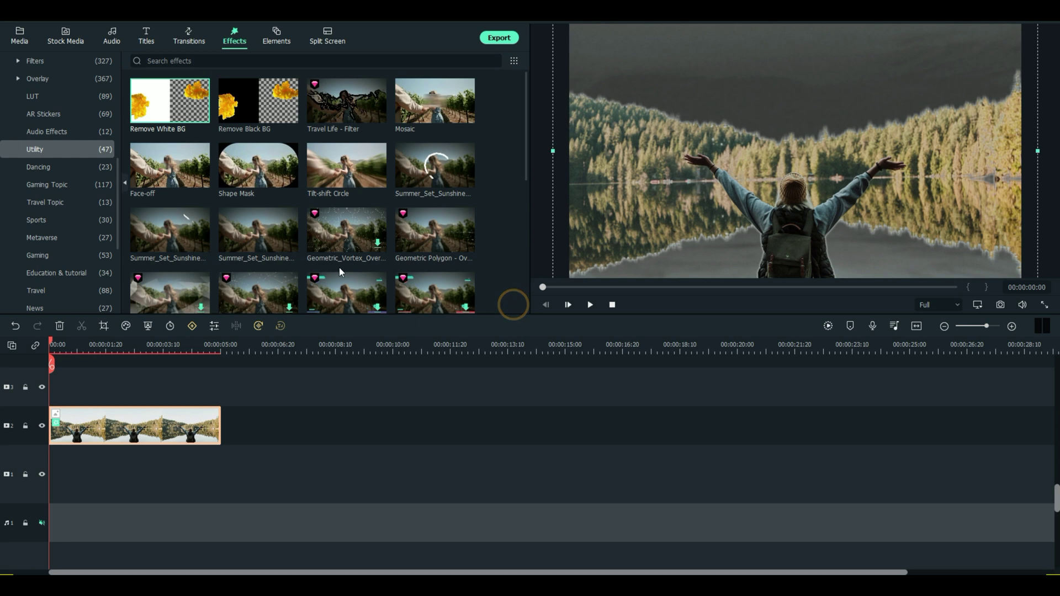
{"action": "left_click", "coordinate": [61, 26]}
{"action": "scroll", "coordinate": [348, 232], "scroll_direction": "down", "scroll_amount": 10}
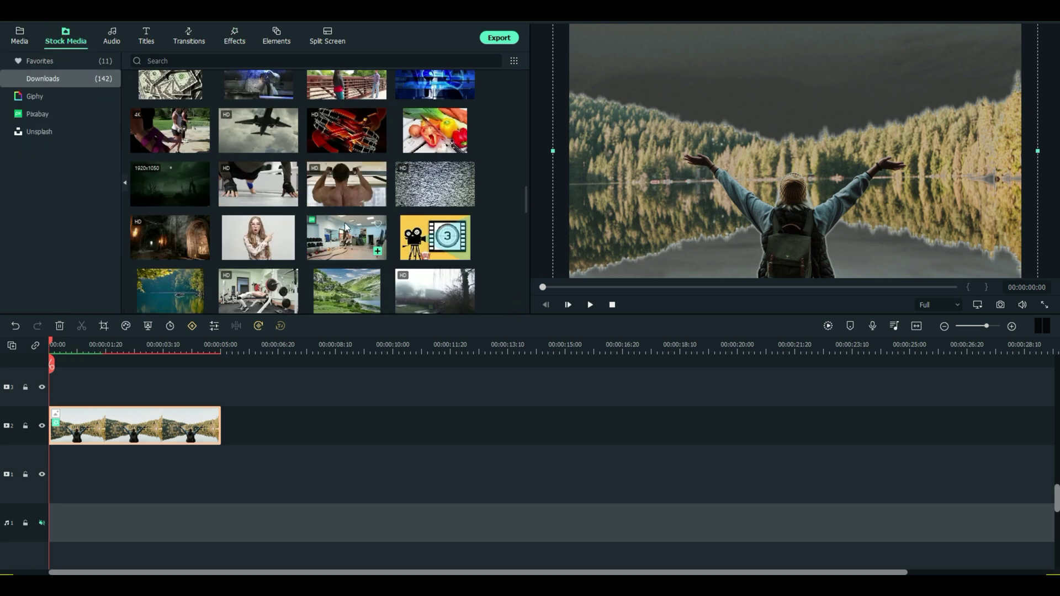
{"action": "scroll", "coordinate": [348, 230], "scroll_direction": "up", "scroll_amount": 5}
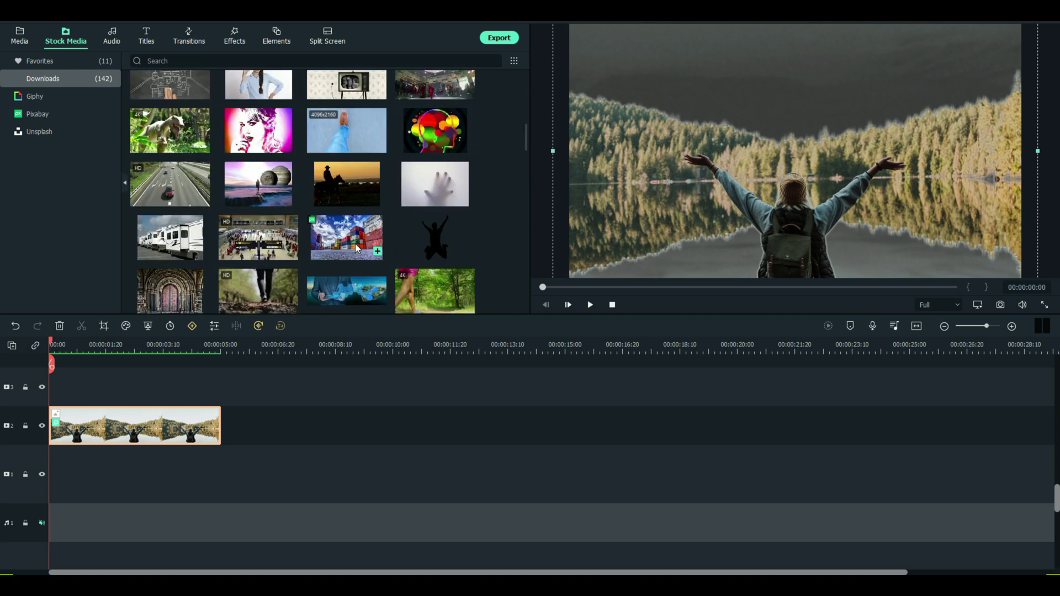
{"action": "scroll", "coordinate": [355, 244], "scroll_direction": "up", "scroll_amount": 3}
{"action": "scroll", "coordinate": [356, 243], "scroll_direction": "up", "scroll_amount": 3}
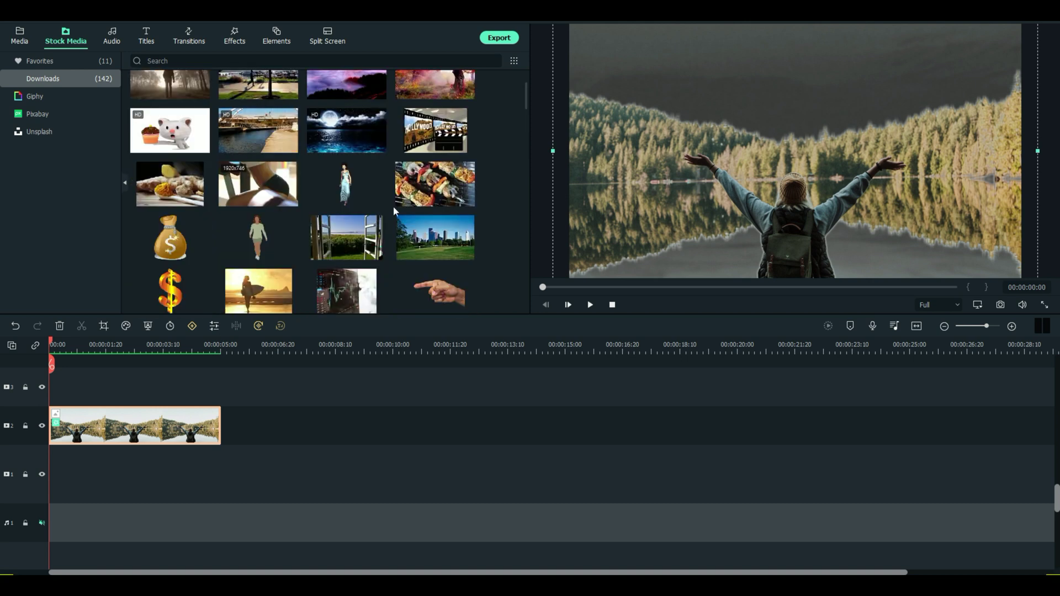
{"action": "scroll", "coordinate": [365, 166], "scroll_direction": "up", "scroll_amount": 2}
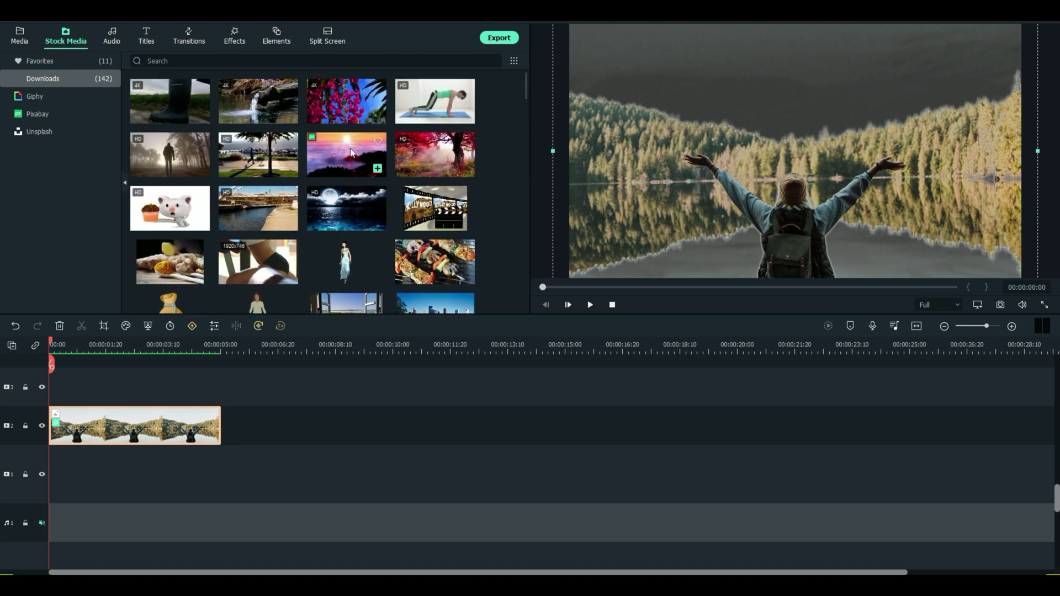
{"action": "left_click_drag", "start_coordinate": [351, 153], "coordinate": [50, 473]}
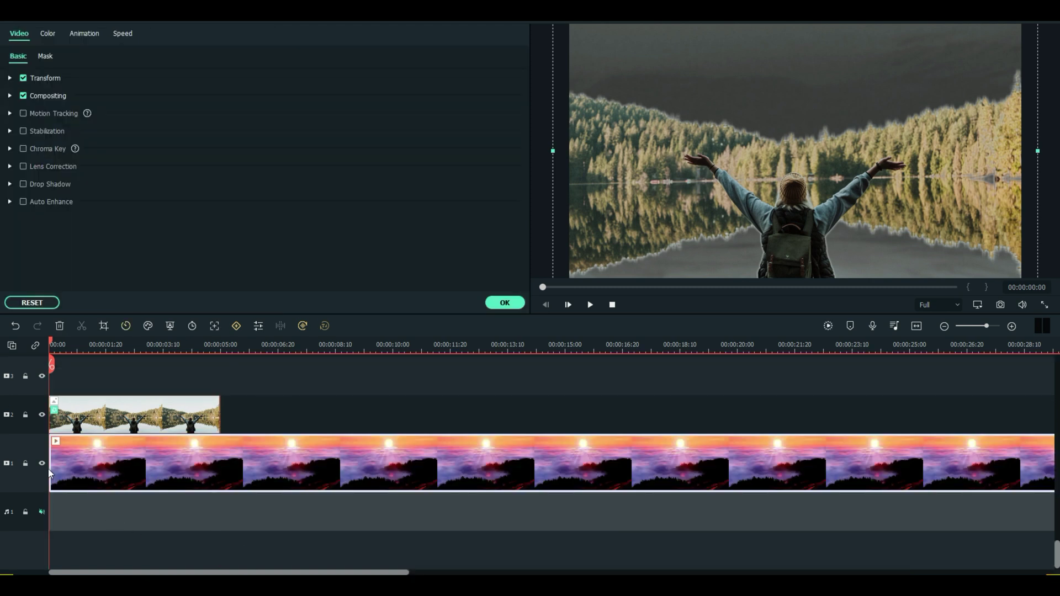
{"action": "left_click", "coordinate": [48, 339]}
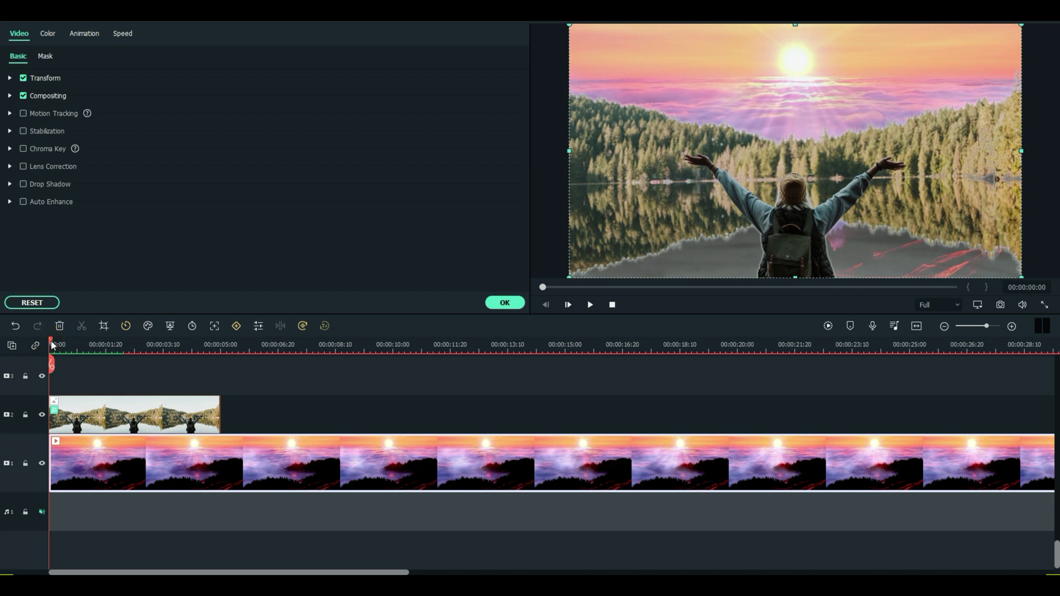
{"action": "left_click_drag", "start_coordinate": [52, 343], "coordinate": [183, 363]}
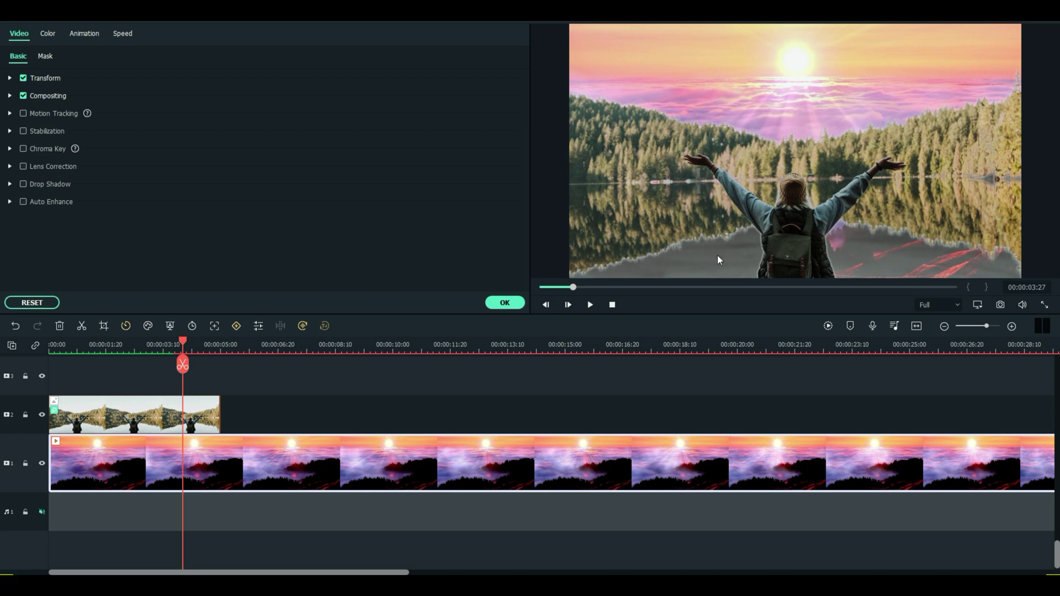
- Change the hiker clip's Remove White BG Feather Radius to 4, then return the playhead to the start
{"action": "left_click", "coordinate": [505, 302]}
{"action": "double_click", "coordinate": [98, 428]}
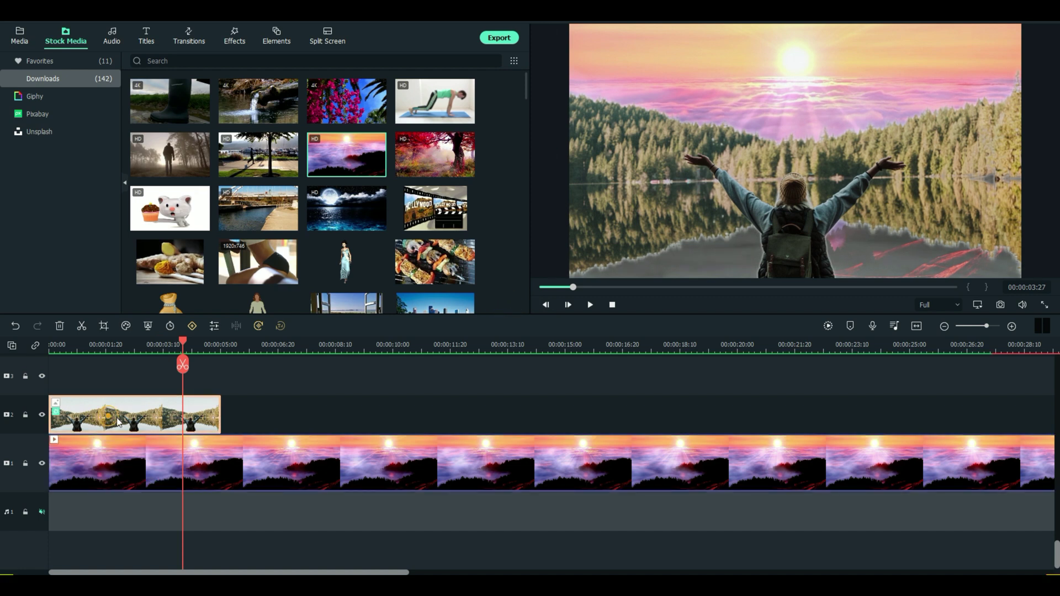
{"action": "left_click", "coordinate": [47, 56]}
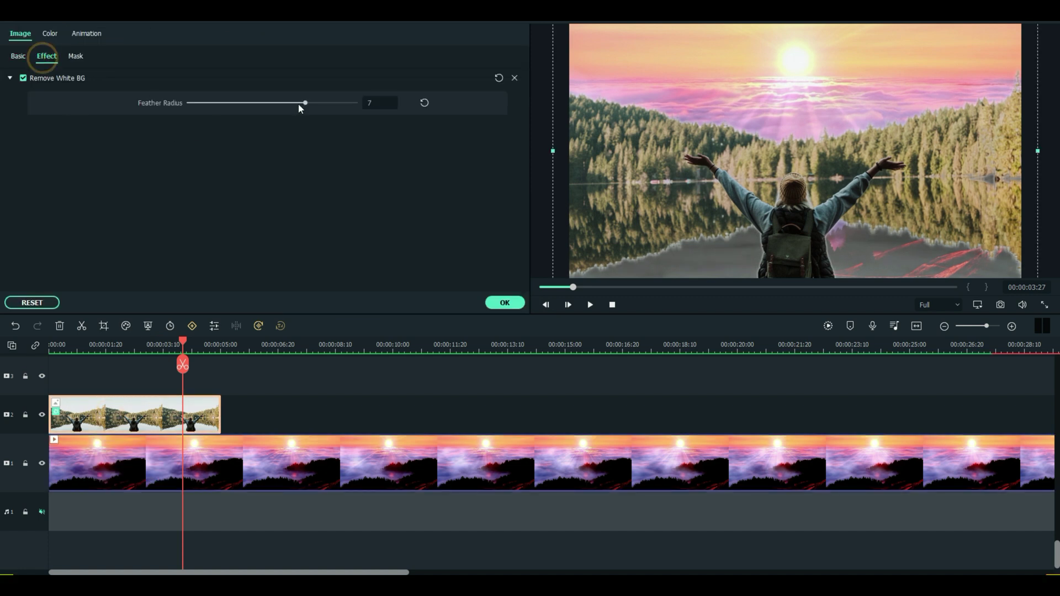
{"action": "left_click_drag", "start_coordinate": [305, 102], "coordinate": [141, 106]}
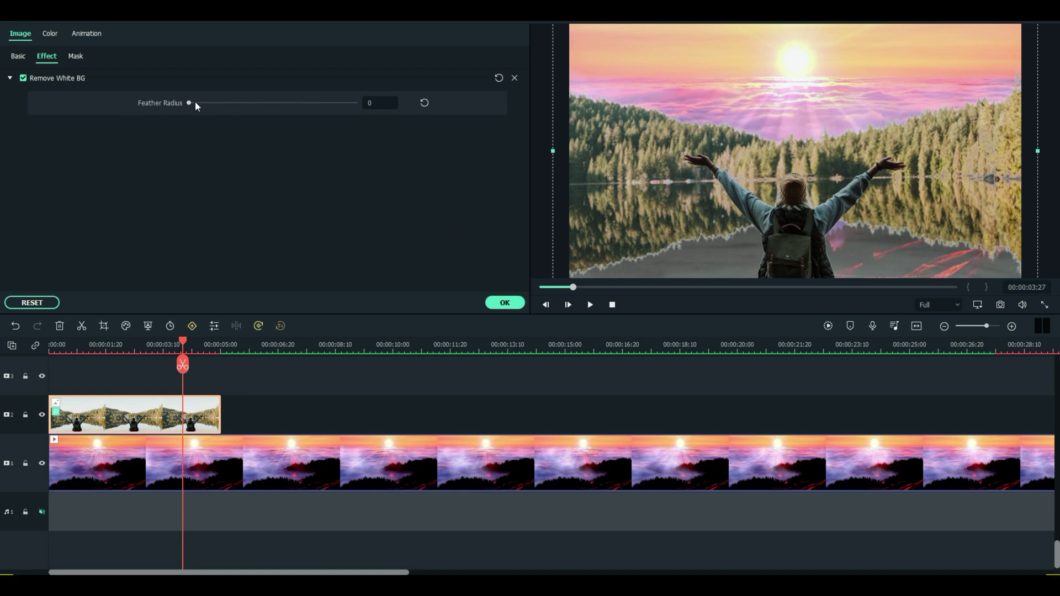
{"action": "left_click_drag", "start_coordinate": [189, 103], "coordinate": [260, 107]}
{"action": "left_click", "coordinate": [505, 302]}
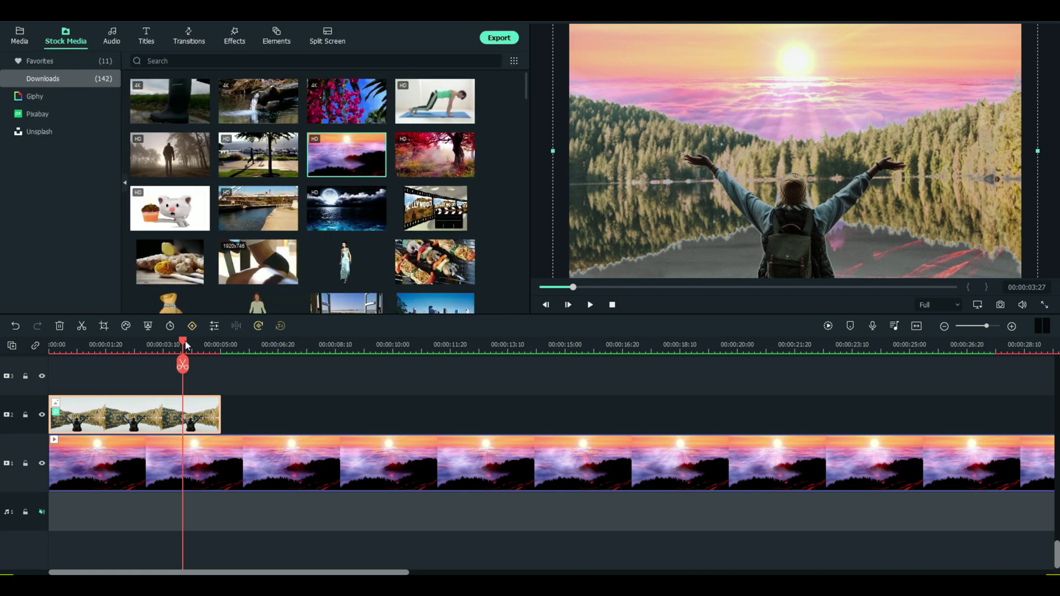
{"action": "left_click_drag", "start_coordinate": [184, 341], "coordinate": [132, 344]}
{"action": "left_click", "coordinate": [51, 344]}
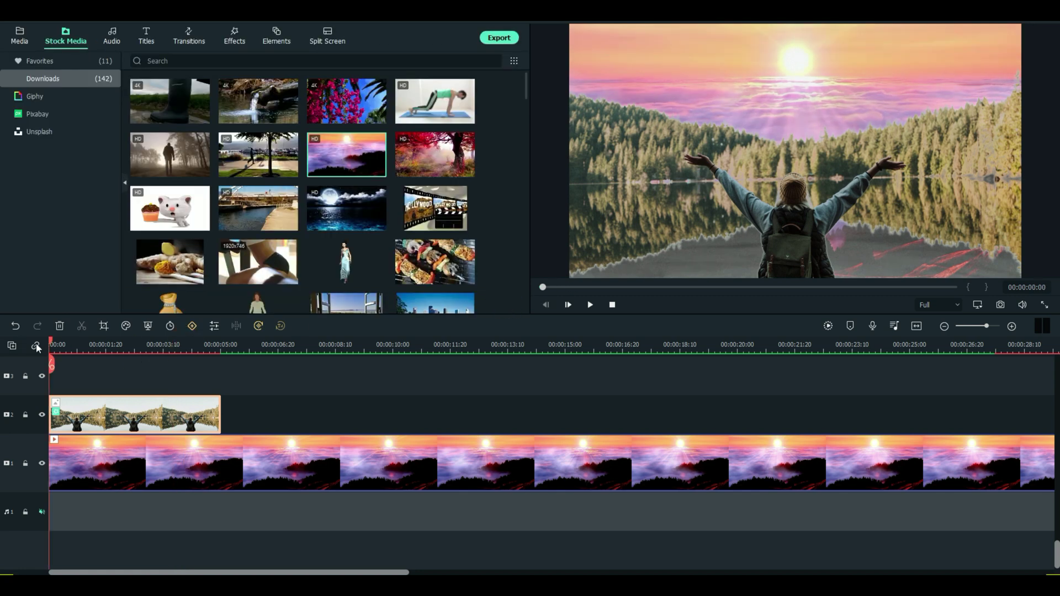
{"action": "left_click_drag", "start_coordinate": [51, 343], "coordinate": [145, 359]}
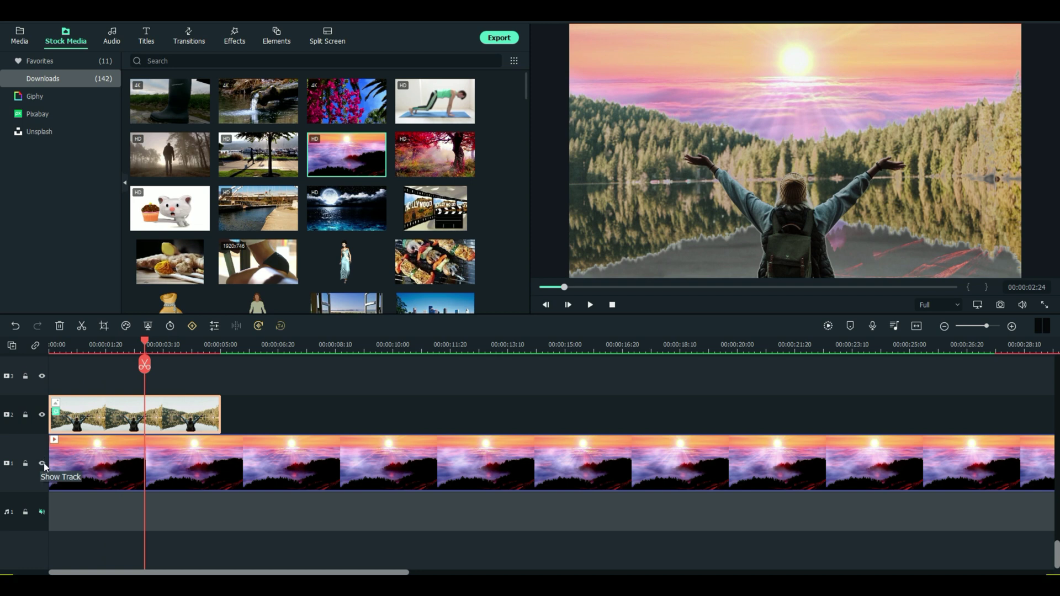
{"action": "left_click", "coordinate": [42, 464]}
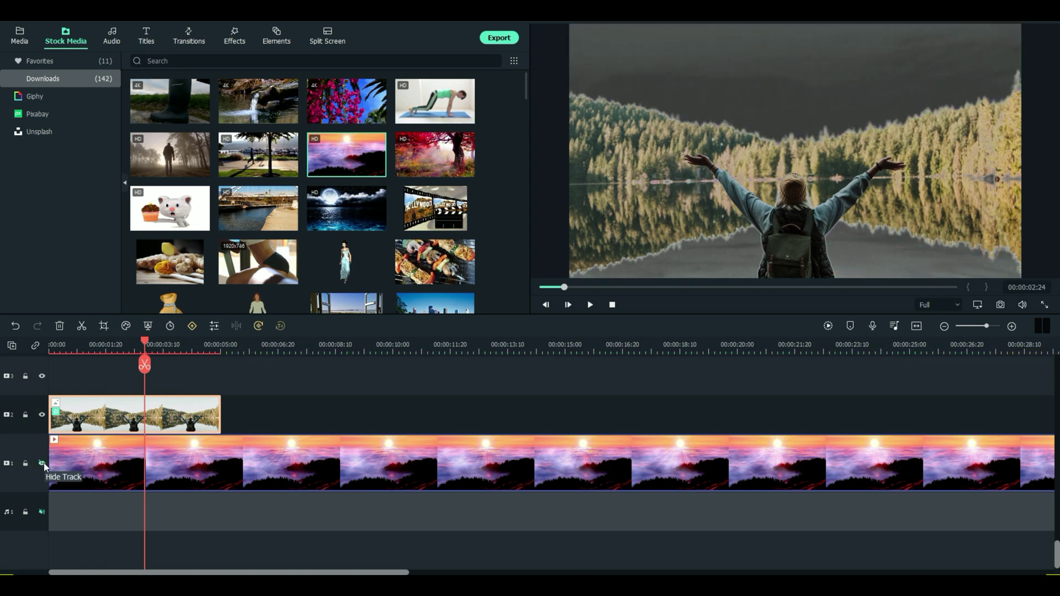
{"action": "left_click", "coordinate": [43, 463]}
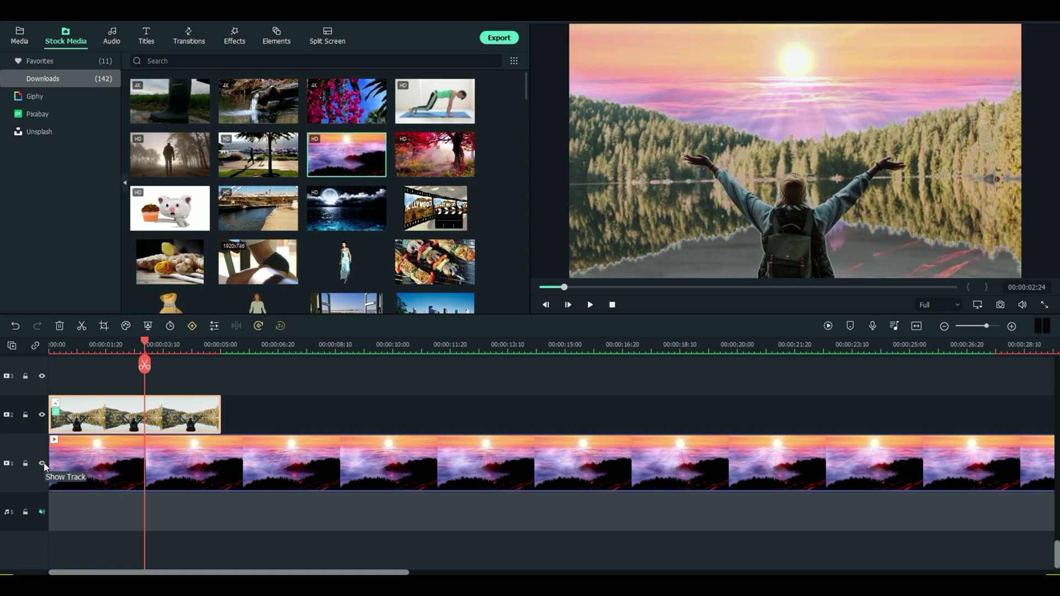
{"action": "left_click", "coordinate": [43, 463]}
{"action": "left_click", "coordinate": [43, 464]}
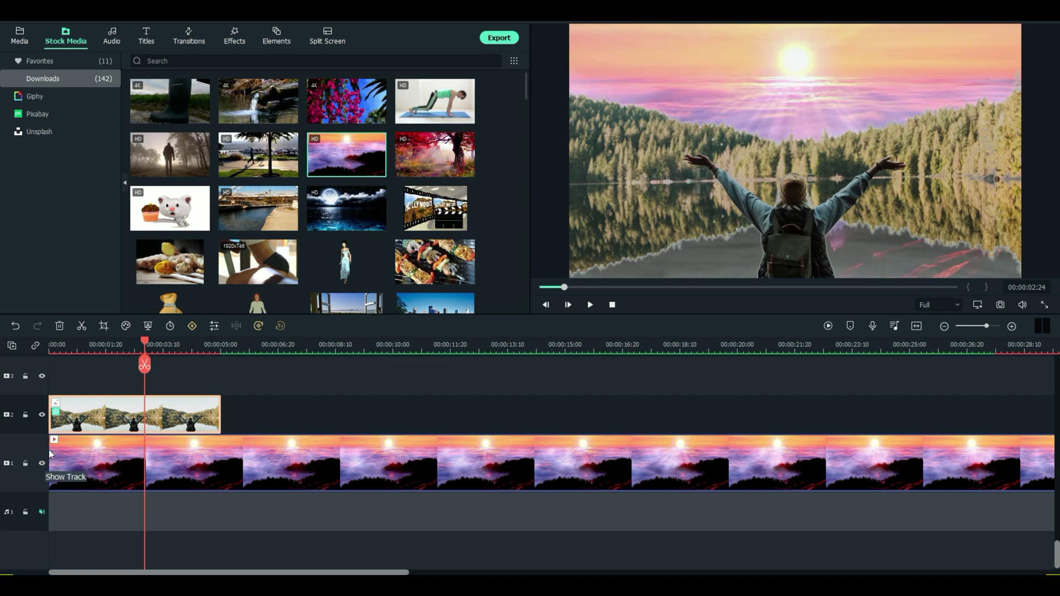